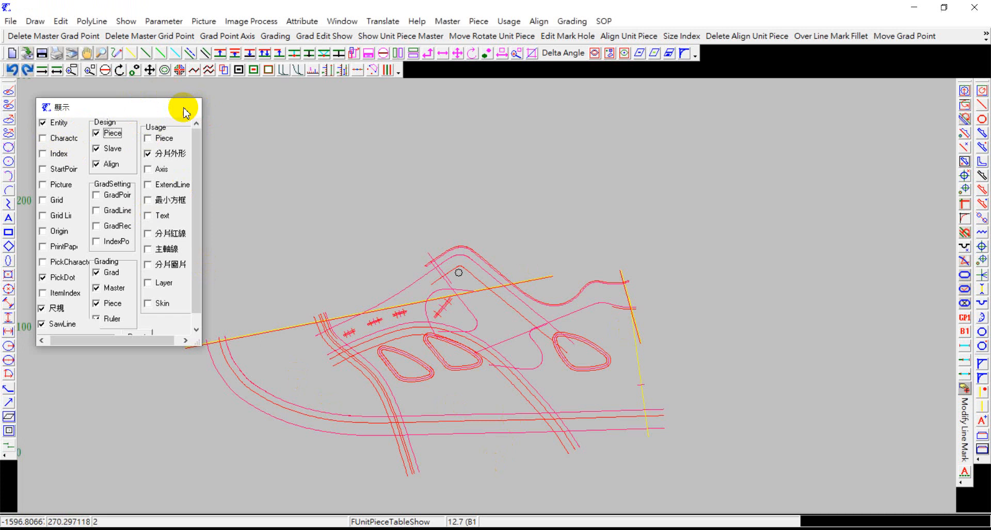
Step: Close the display settings, bring up the Grading Dialog and set the start size to 7
{"action": "left_click", "coordinate": [186, 111]}
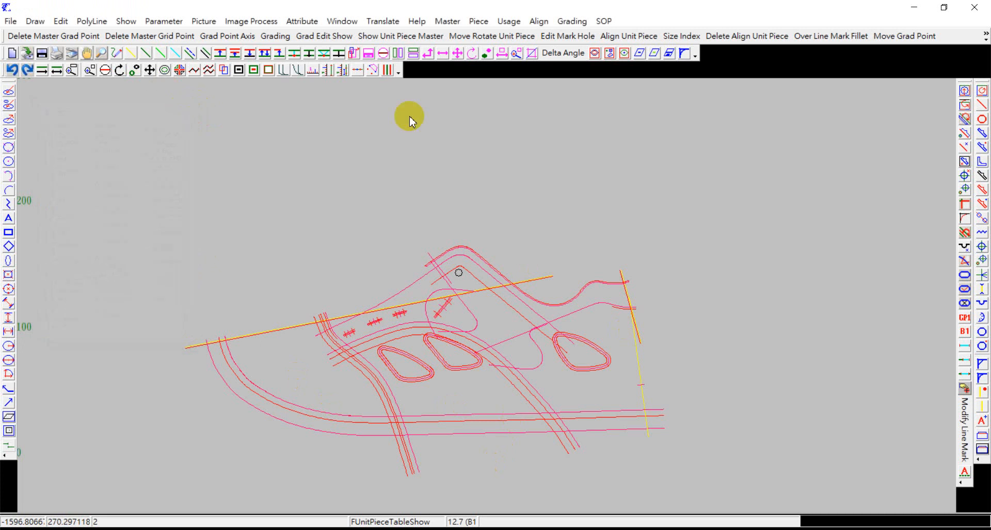
{"action": "left_click", "coordinate": [572, 22]}
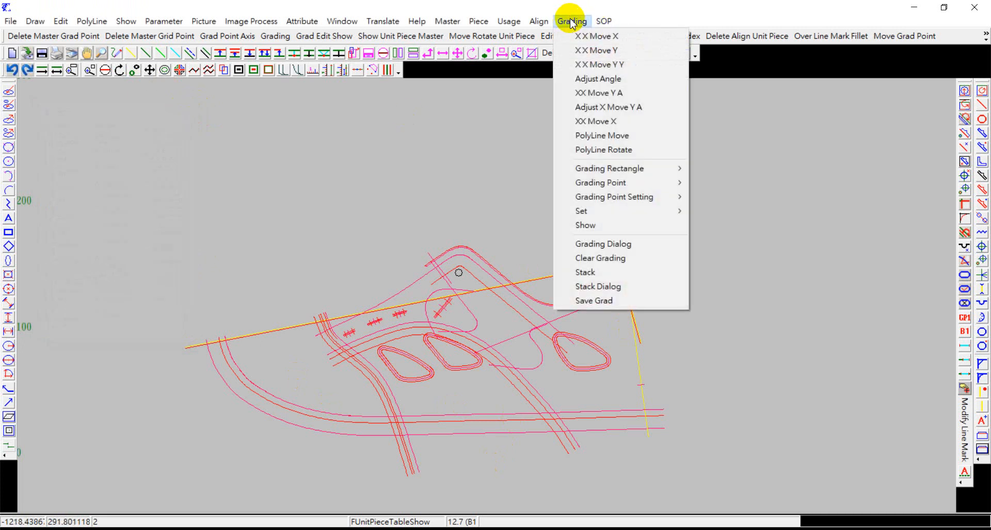
{"action": "left_click", "coordinate": [619, 245]}
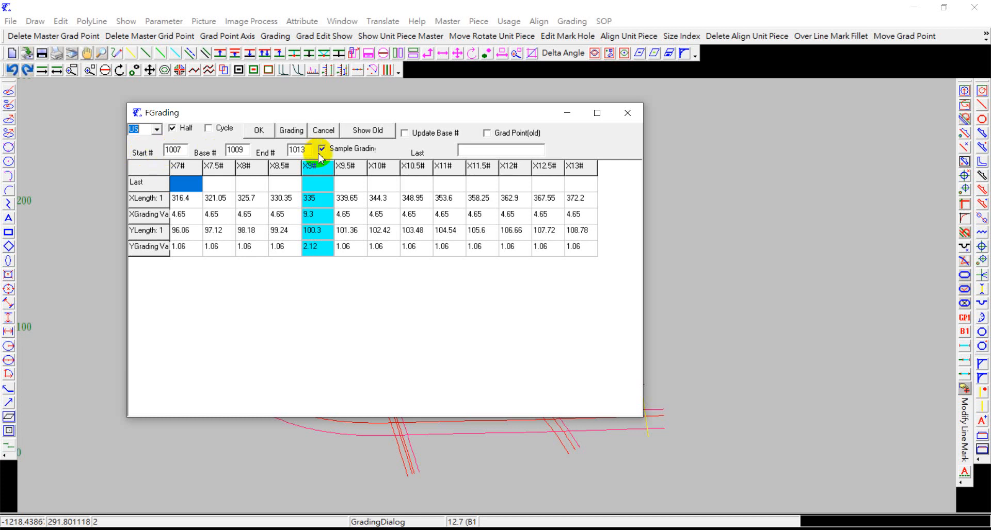
{"action": "left_click", "coordinate": [173, 149]}
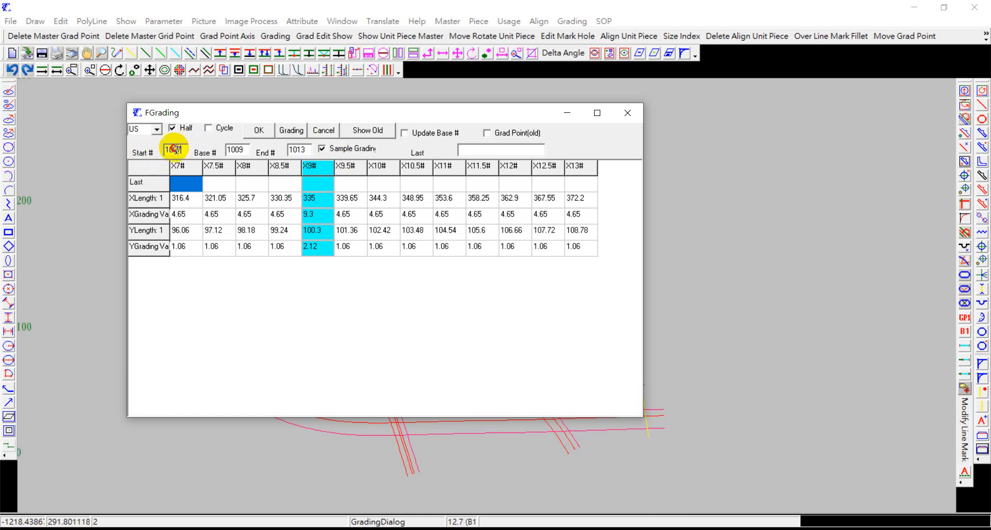
{"action": "left_click", "coordinate": [306, 149]}
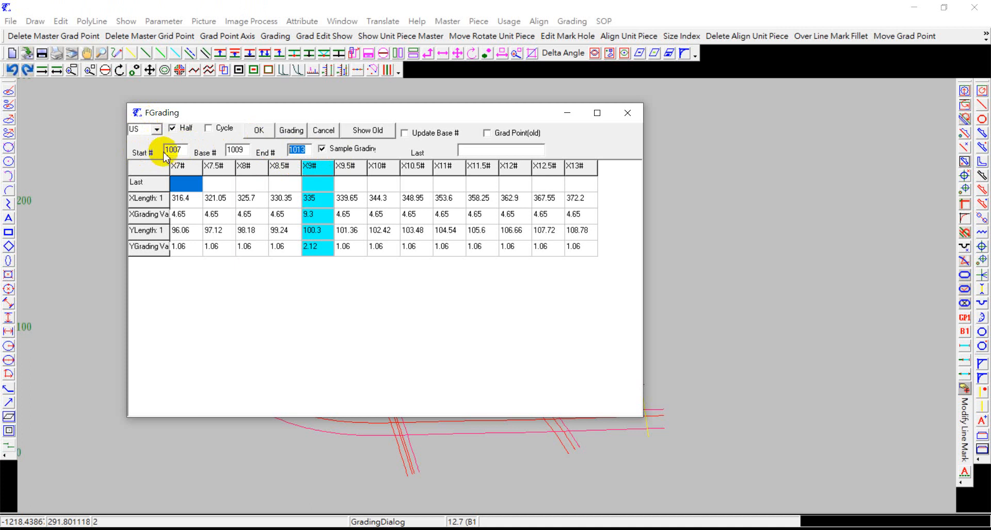
{"action": "left_click_drag", "start_coordinate": [186, 150], "coordinate": [153, 149]}
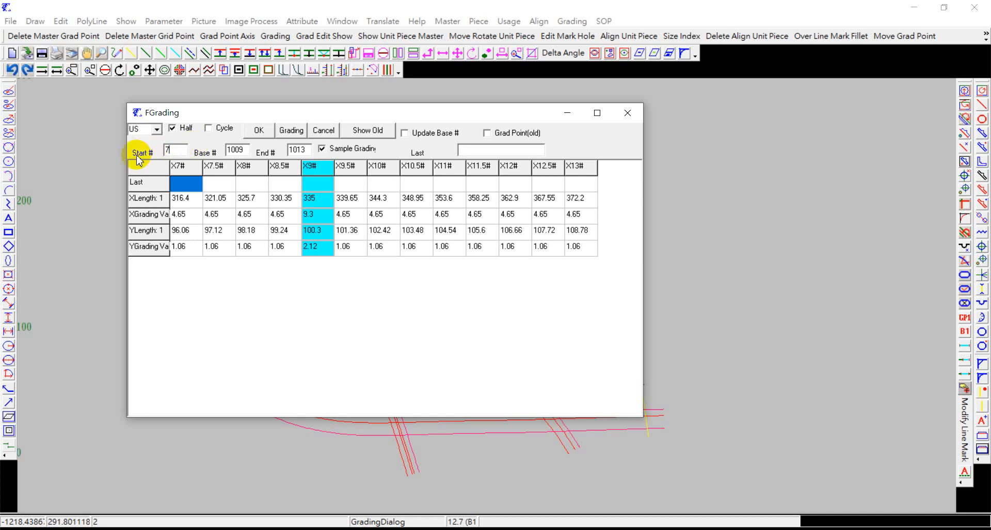
{"action": "left_click", "coordinate": [229, 149]}
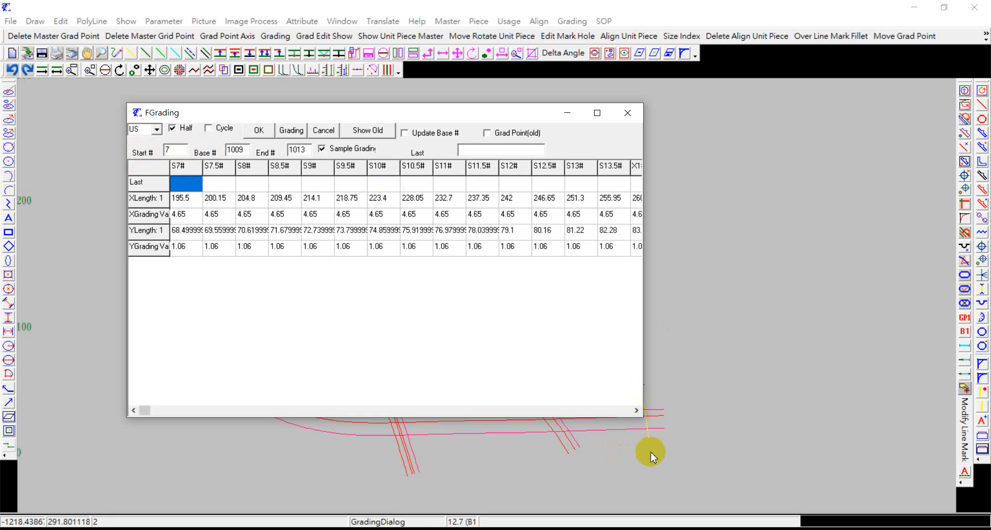
Step: Set the grading base size to 9 and the end size to 13
{"action": "left_click", "coordinate": [637, 412]}
{"action": "left_click", "coordinate": [637, 411]}
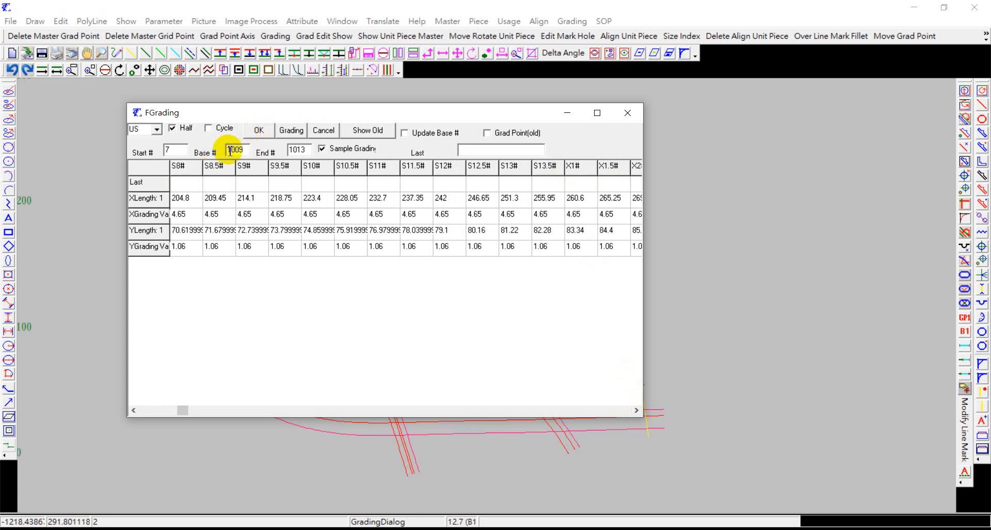
{"action": "left_click_drag", "start_coordinate": [228, 150], "coordinate": [232, 152]}
{"action": "left_click_drag", "start_coordinate": [231, 151], "coordinate": [241, 150]}
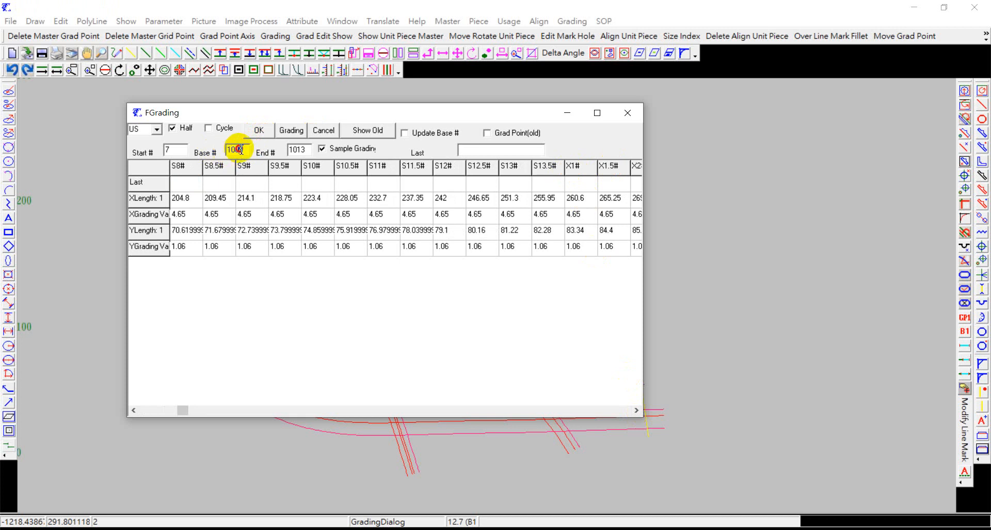
{"action": "double_click", "coordinate": [238, 150]}
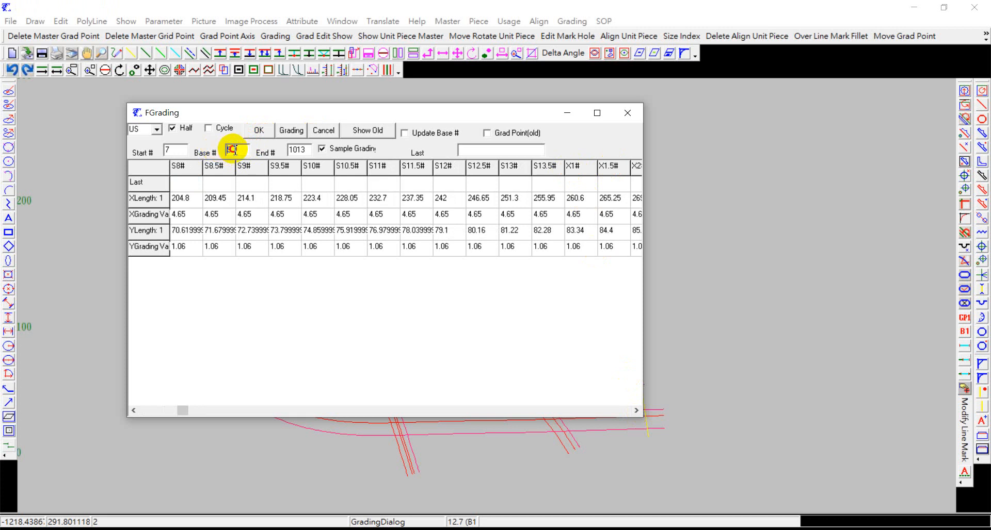
{"action": "key", "text": "Return"}
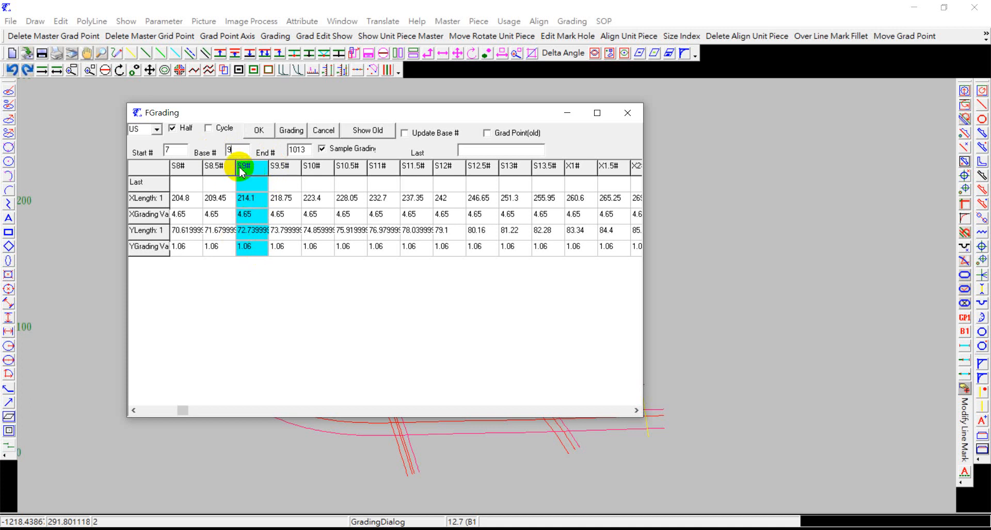
{"action": "double_click", "coordinate": [306, 148]}
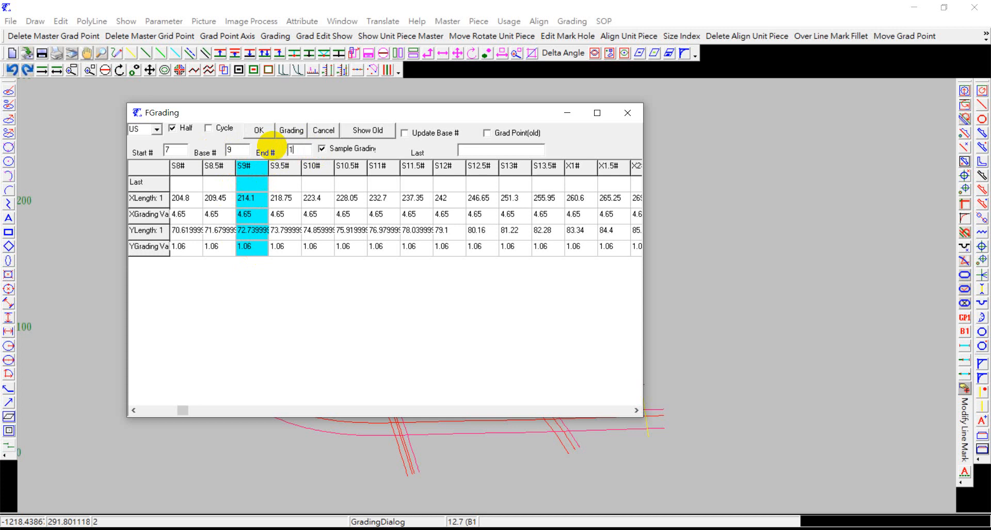
{"action": "key", "text": "Return"}
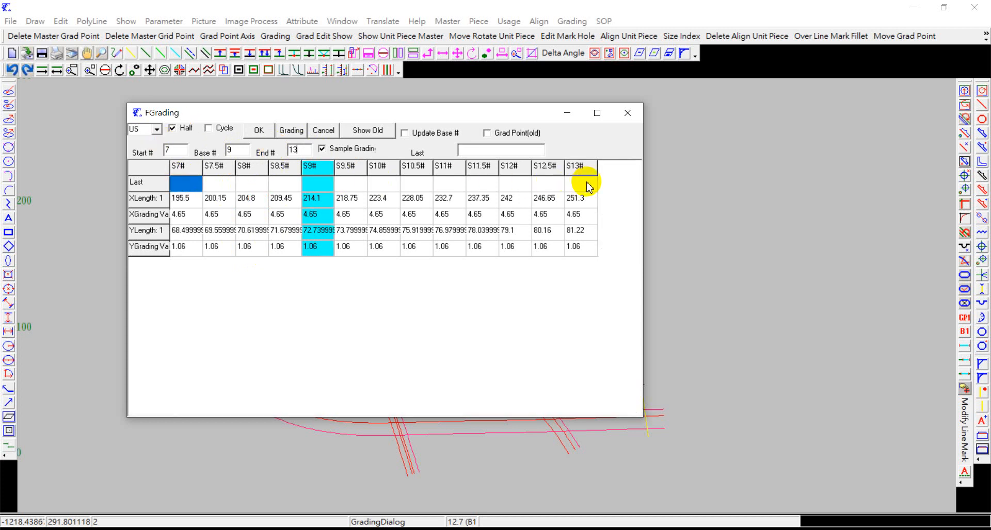
Step: Switch half sizes off and back on to recalculate the size table, and run the grading
{"action": "left_click", "coordinate": [175, 131]}
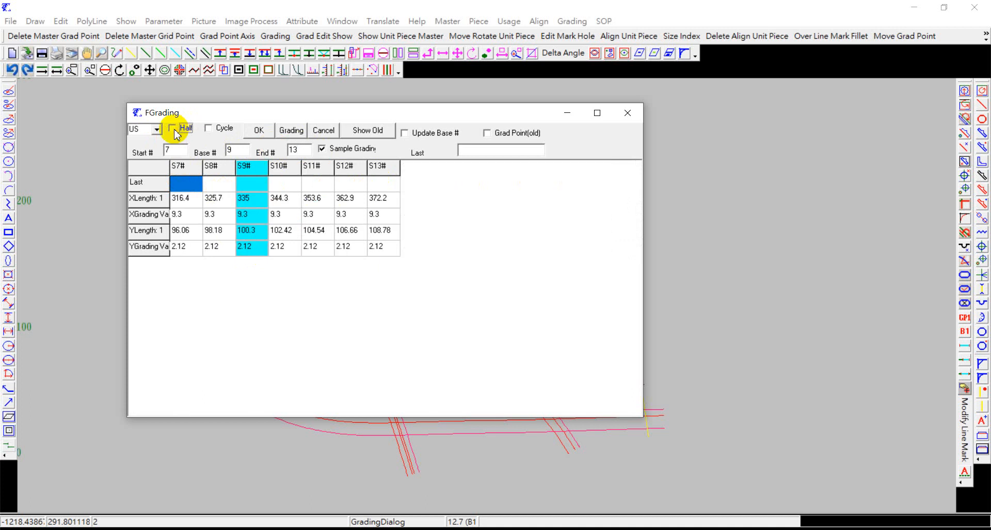
{"action": "left_click", "coordinate": [175, 131]}
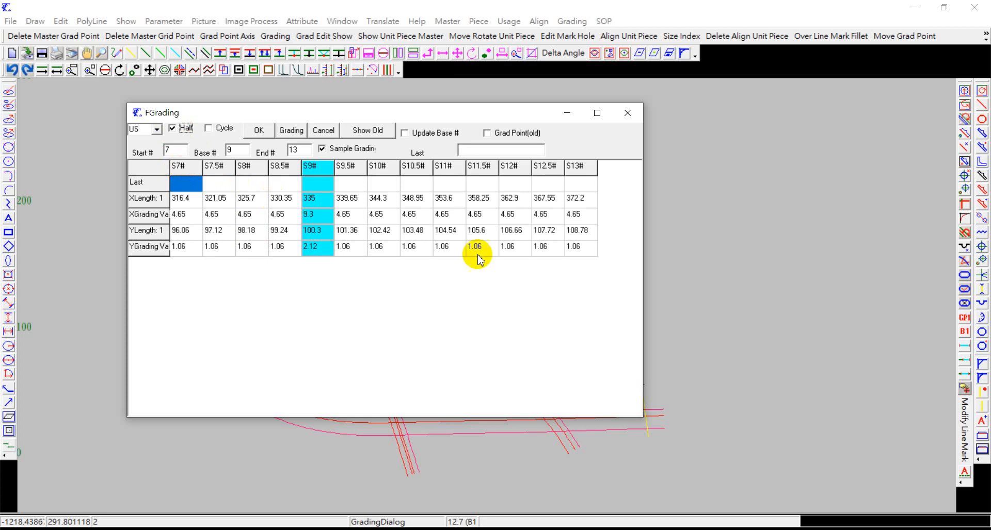
{"action": "left_click", "coordinate": [291, 131]}
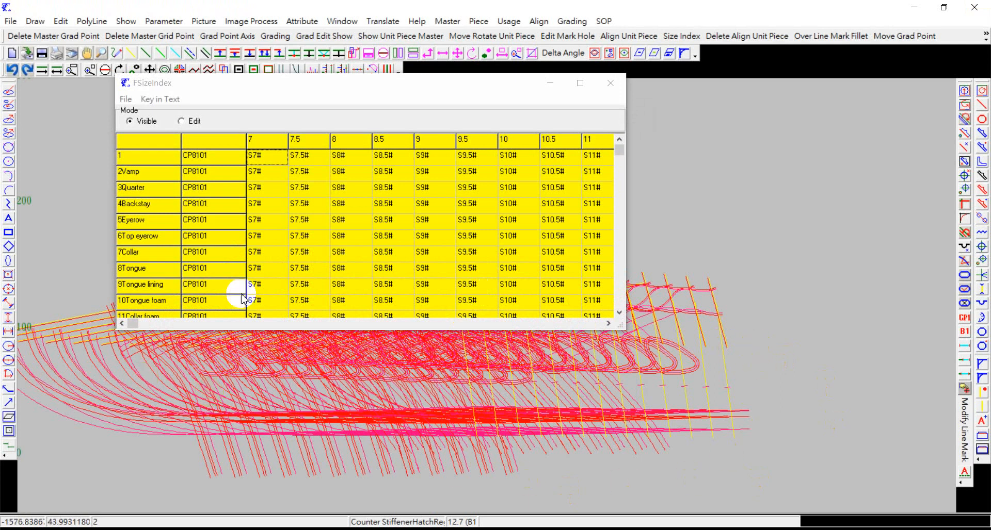
Step: Move the size index window clear of the drawing and hide the Master lines under Grading in the display settings
{"action": "left_click_drag", "start_coordinate": [342, 90], "coordinate": [685, 101]}
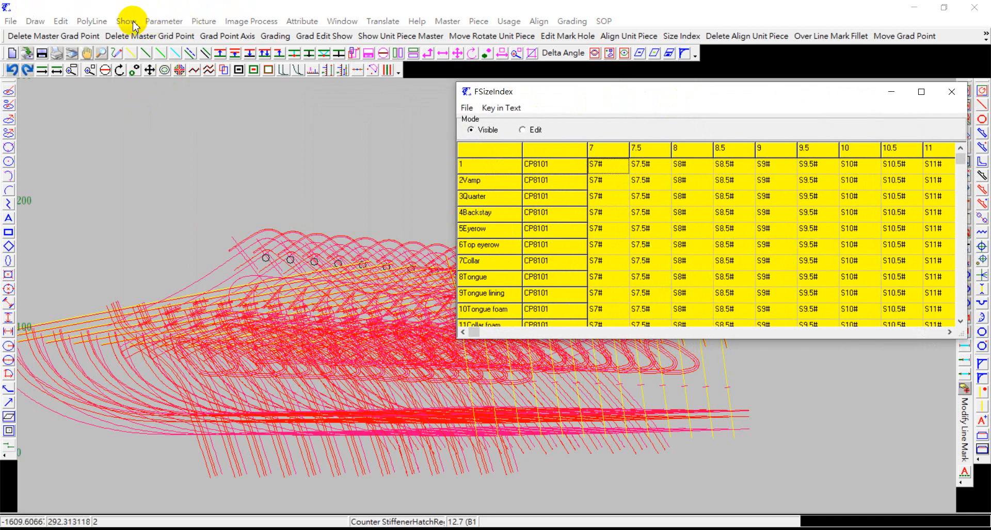
{"action": "left_click", "coordinate": [167, 23]}
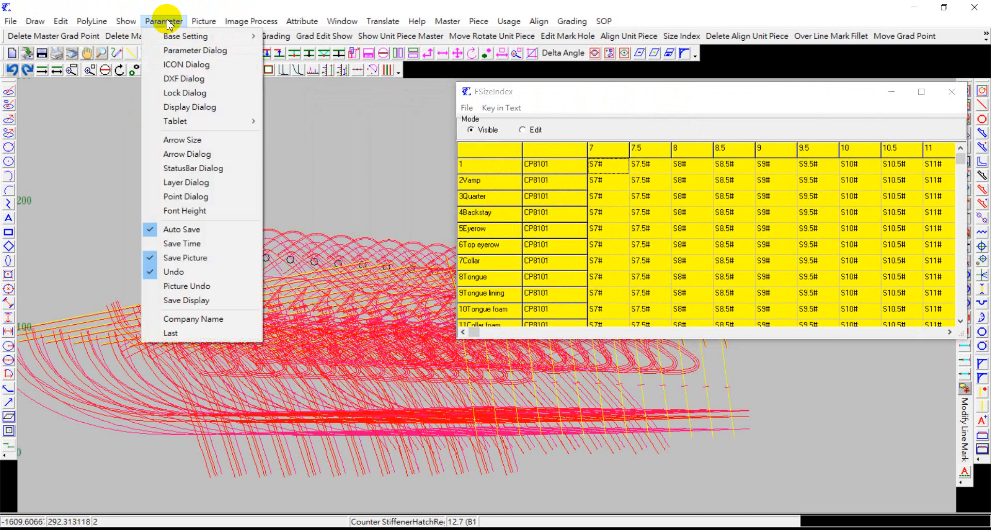
{"action": "left_click", "coordinate": [182, 107]}
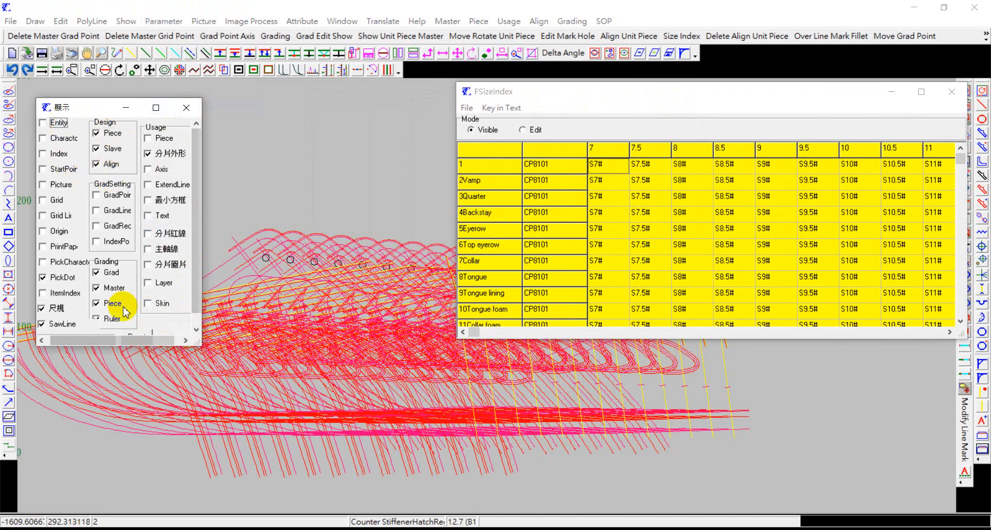
{"action": "left_click", "coordinate": [97, 288]}
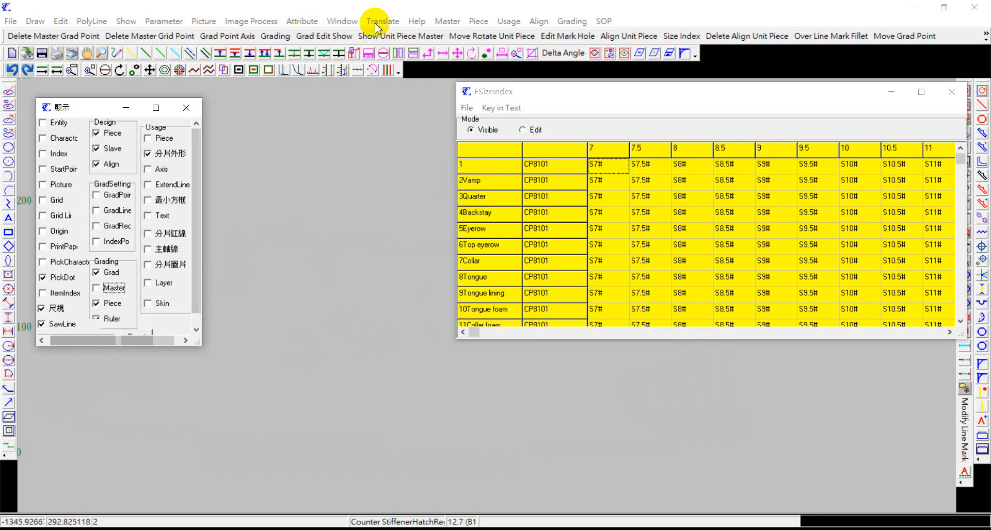
Step: Select all pieces in the unit piece table to display them, and move the table away from the drawing
{"action": "left_click", "coordinate": [480, 22]}
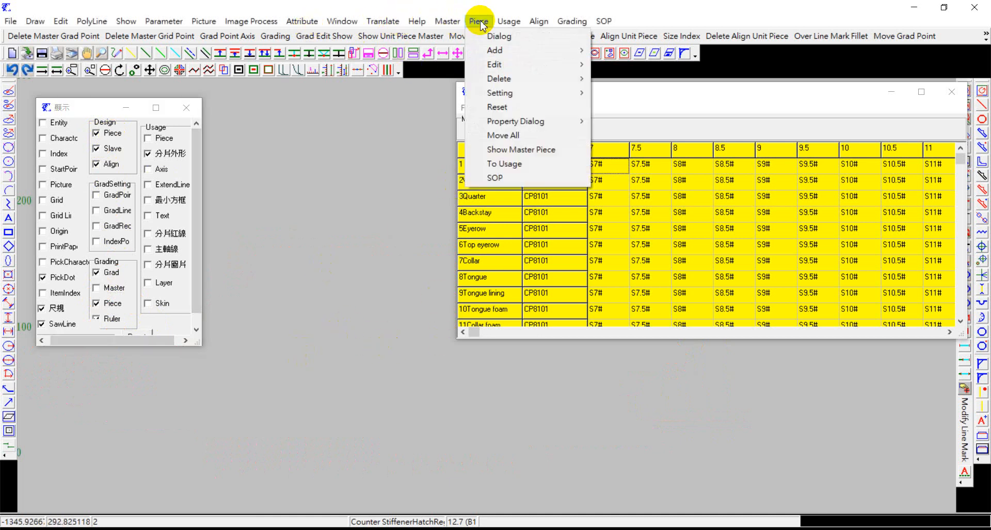
{"action": "left_click", "coordinate": [501, 34]}
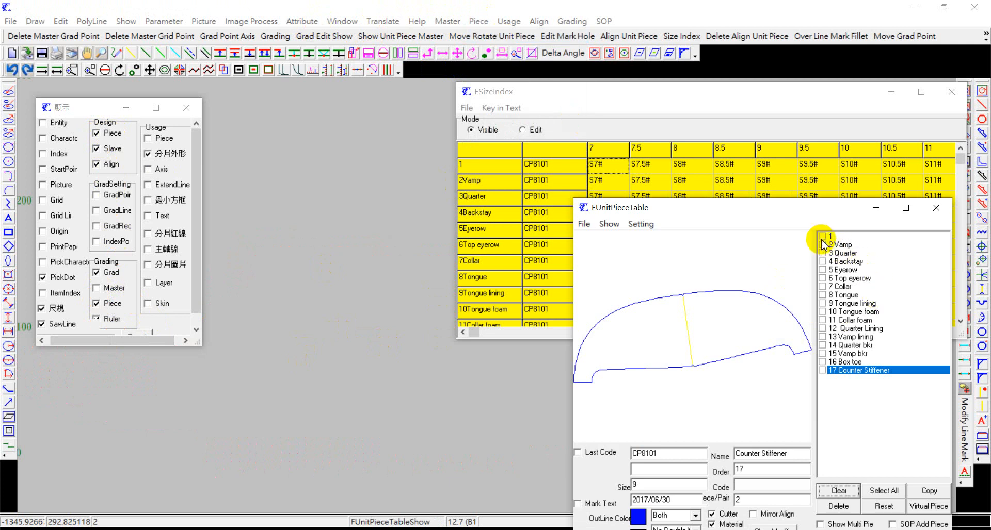
{"action": "left_click", "coordinate": [883, 491]}
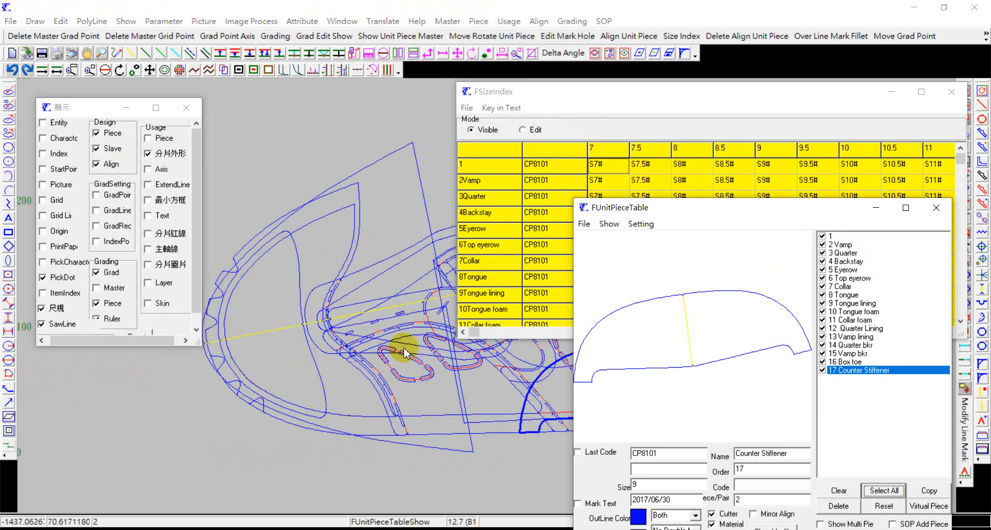
{"action": "left_click_drag", "start_coordinate": [854, 210], "coordinate": [142, 295]}
{"action": "scroll", "coordinate": [360, 233], "scroll_direction": "down", "scroll_amount": 3}
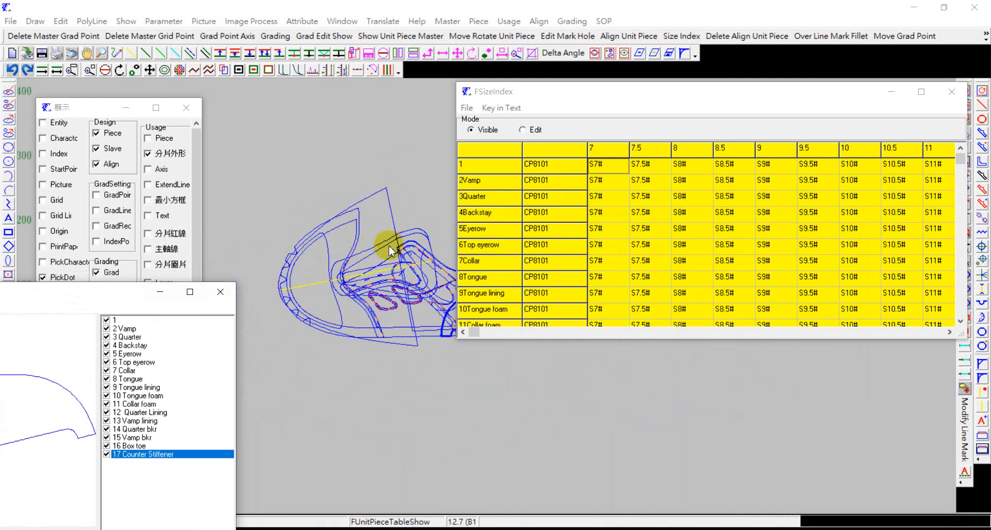
{"action": "scroll", "coordinate": [400, 256], "scroll_direction": "down", "scroll_amount": 4}
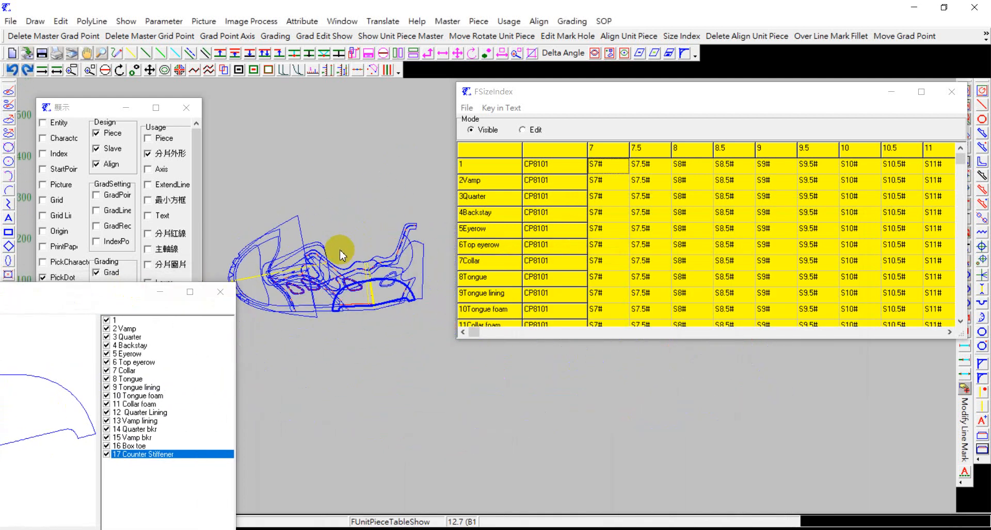
{"action": "scroll", "coordinate": [318, 251], "scroll_direction": "up", "scroll_amount": 2}
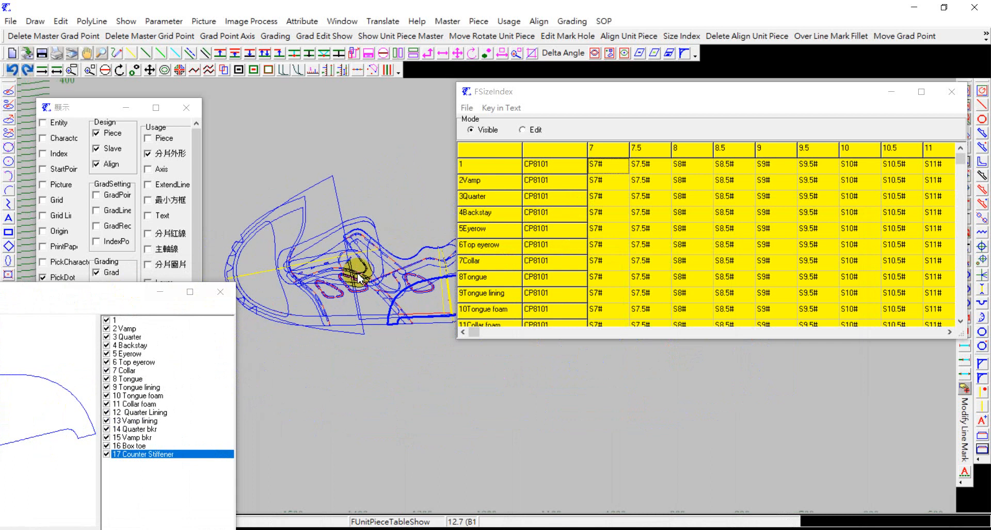
Step: Toggle the visibility of all graded sizes in the size index, ending with every size deselected
{"action": "left_click", "coordinate": [482, 160]}
{"action": "left_click", "coordinate": [481, 156]}
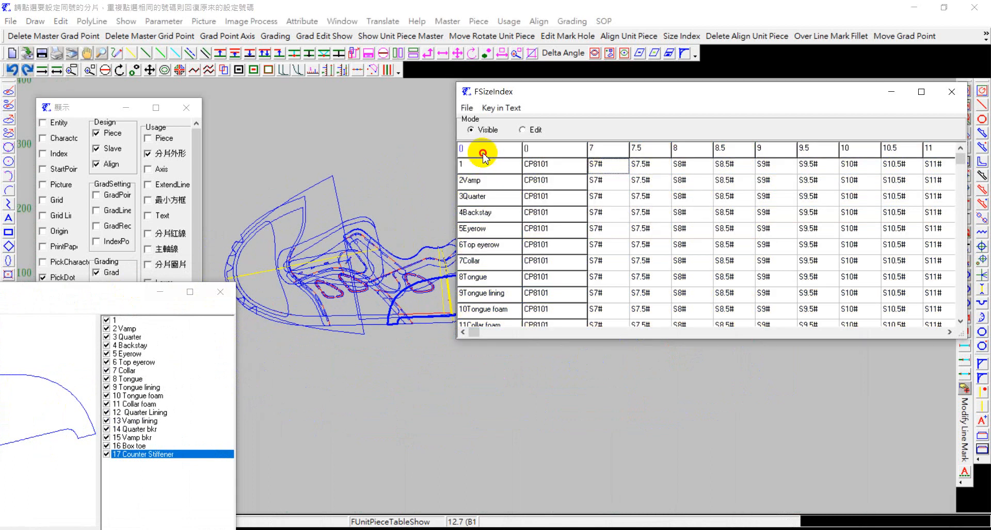
{"action": "left_click", "coordinate": [484, 156]}
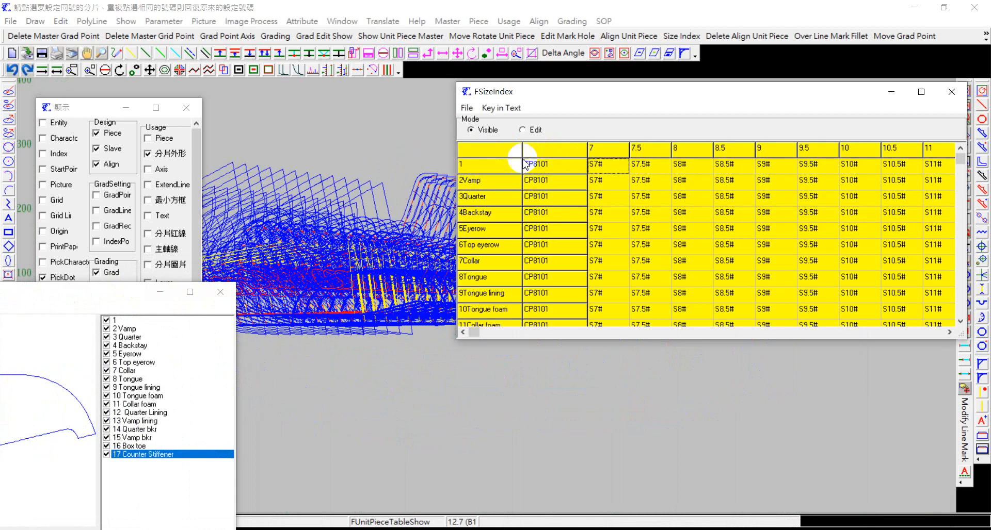
{"action": "left_click", "coordinate": [488, 154]}
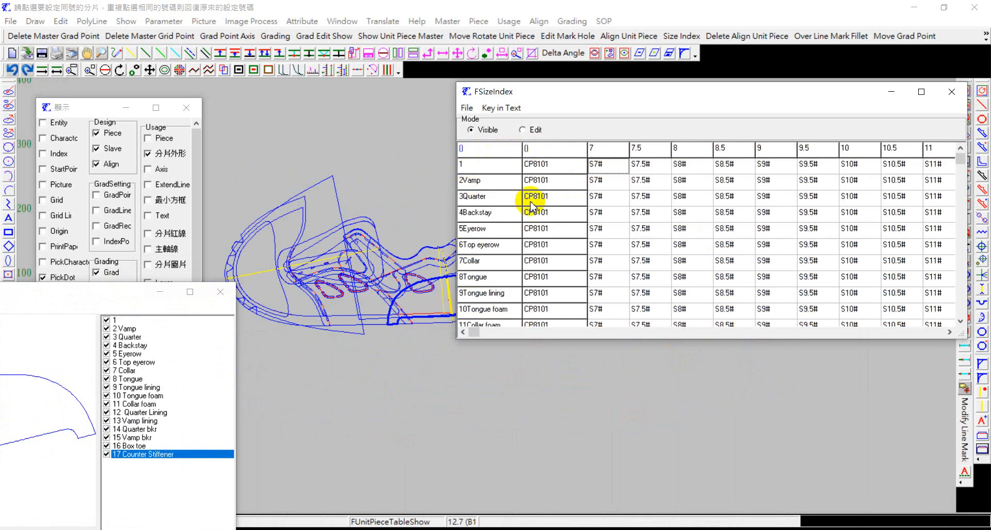
{"action": "left_click", "coordinate": [499, 152]}
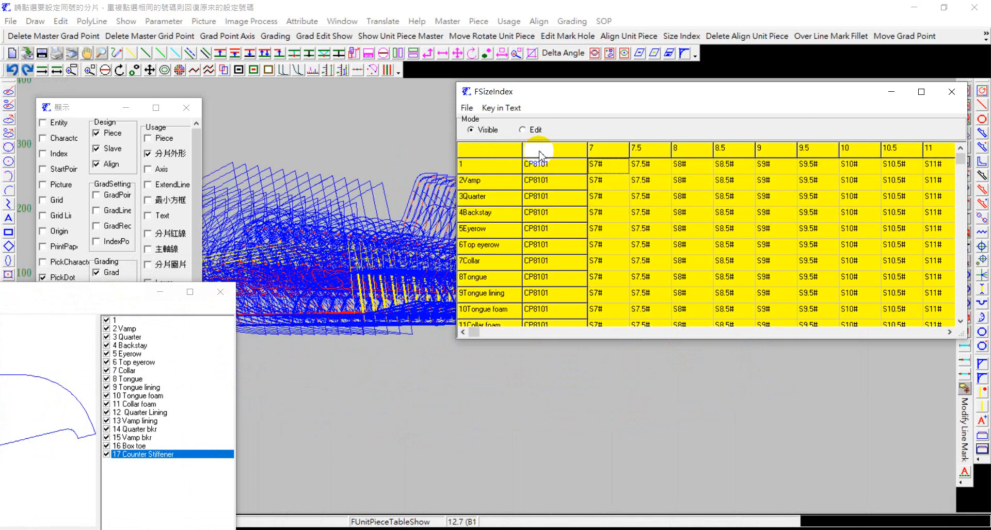
{"action": "left_click", "coordinate": [541, 154]}
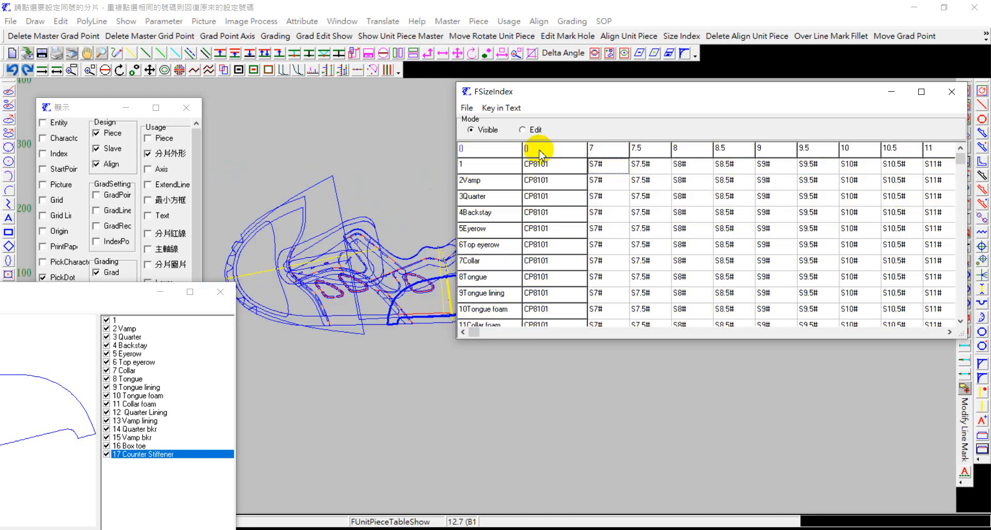
Step: Display all pieces in graded sizes 7 and 8 through the size index
{"action": "left_click", "coordinate": [600, 150]}
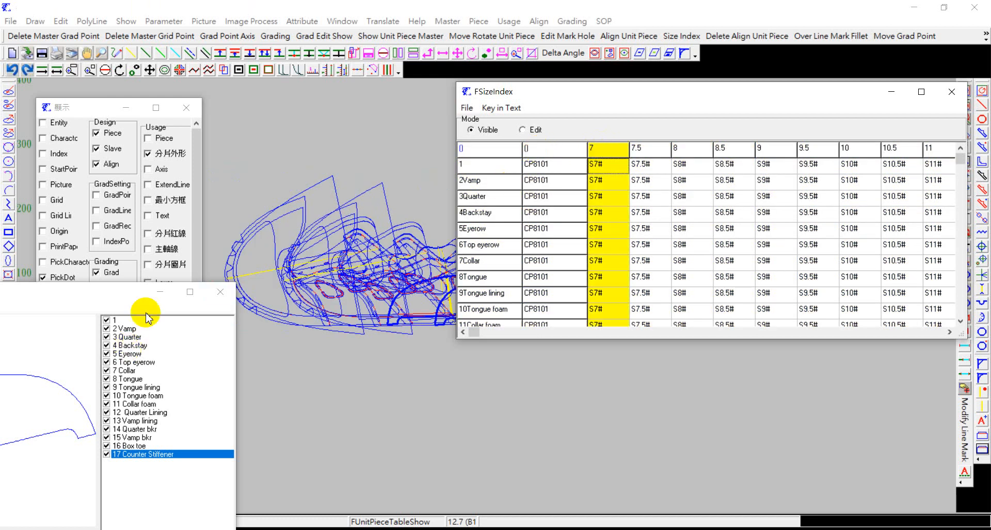
{"action": "left_click", "coordinate": [340, 281]}
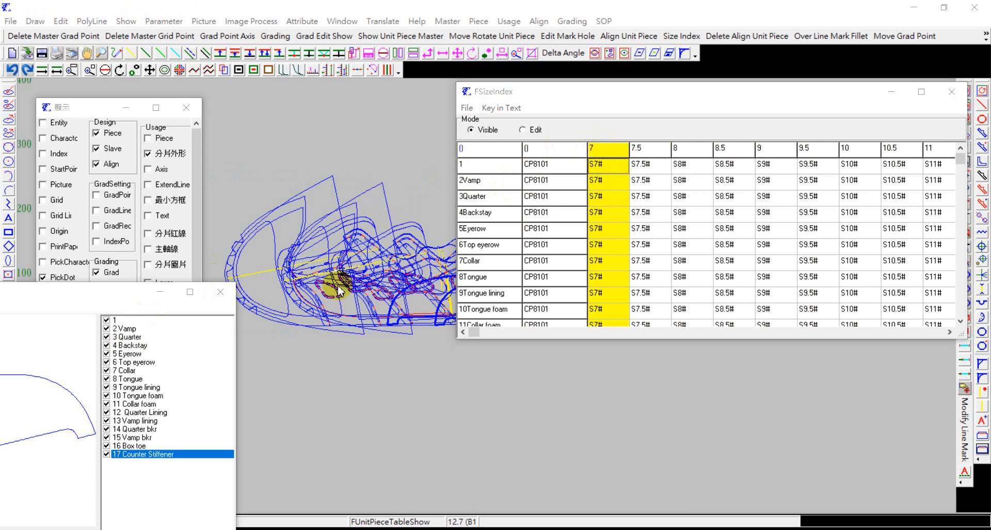
{"action": "scroll", "coordinate": [331, 288], "scroll_direction": "down", "scroll_amount": 4}
{"action": "scroll", "coordinate": [379, 281], "scroll_direction": "up", "scroll_amount": 3}
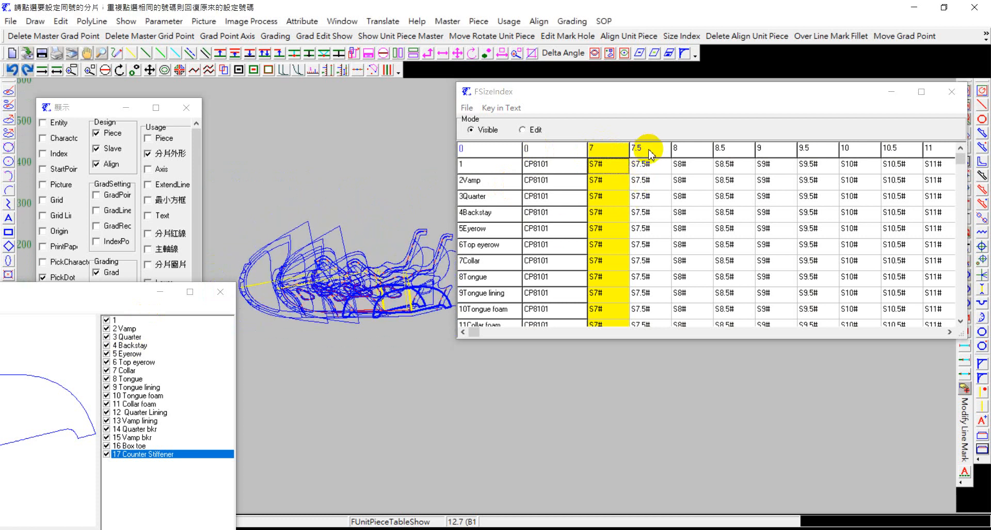
{"action": "left_click", "coordinate": [686, 148]}
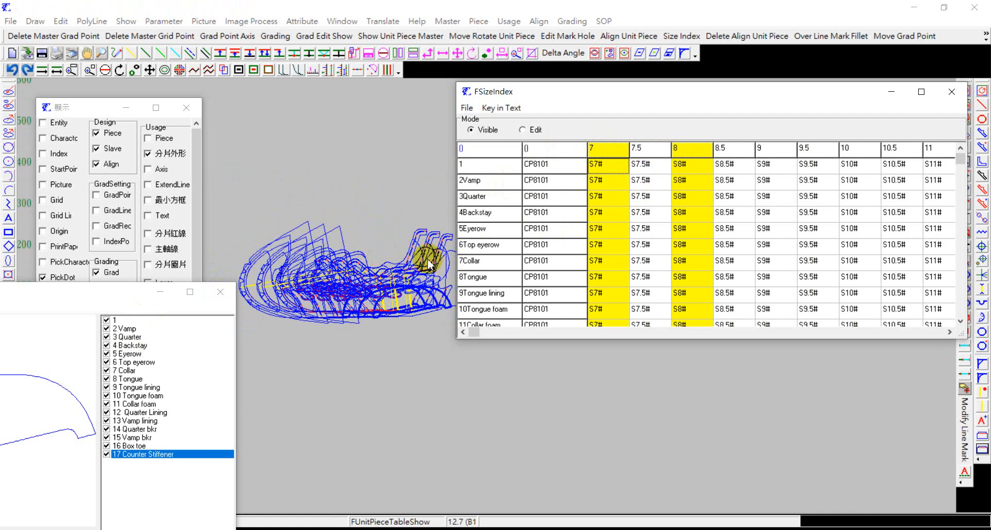
Step: Display size 9 through the size index, and hide individual pieces such as Backstay and Collar in size 7 and Quarter and Eyerow in size 9
{"action": "left_click", "coordinate": [778, 151]}
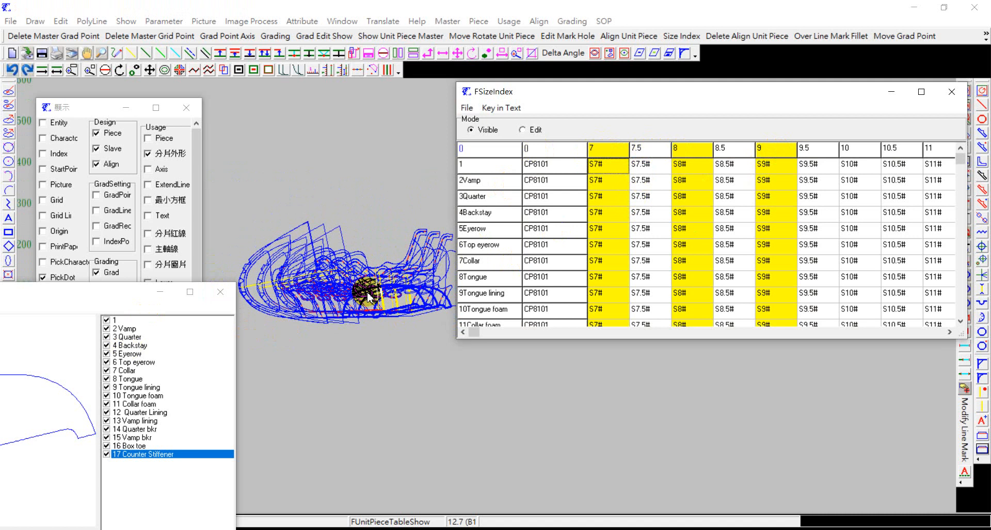
{"action": "left_click", "coordinate": [772, 243]}
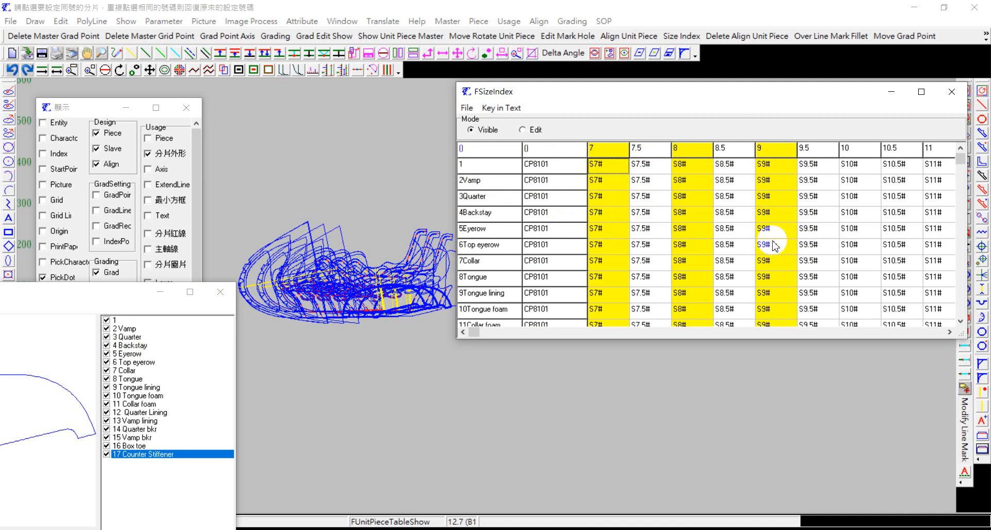
{"action": "left_click", "coordinate": [608, 166]}
{"action": "left_click", "coordinate": [601, 212]}
{"action": "left_click", "coordinate": [602, 262]}
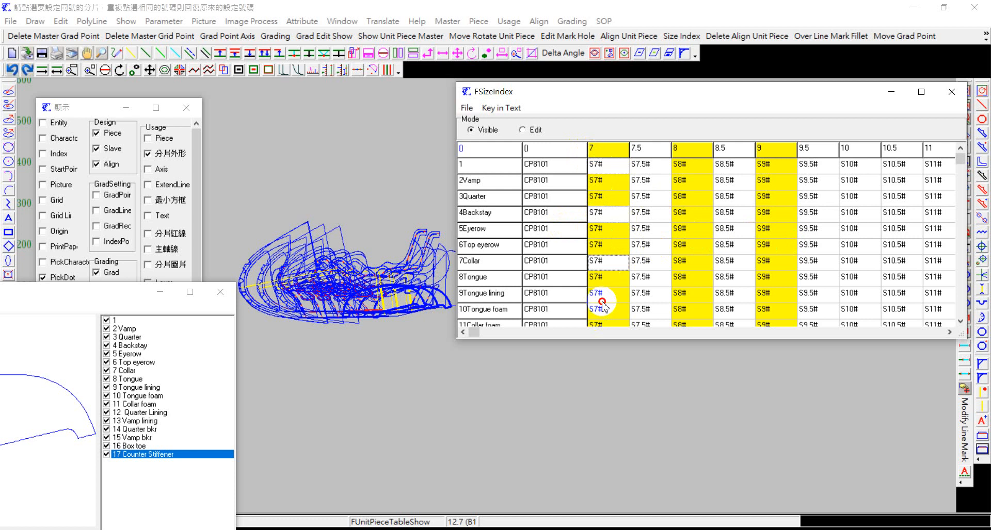
{"action": "left_click", "coordinate": [602, 300]}
{"action": "left_click", "coordinate": [777, 234]}
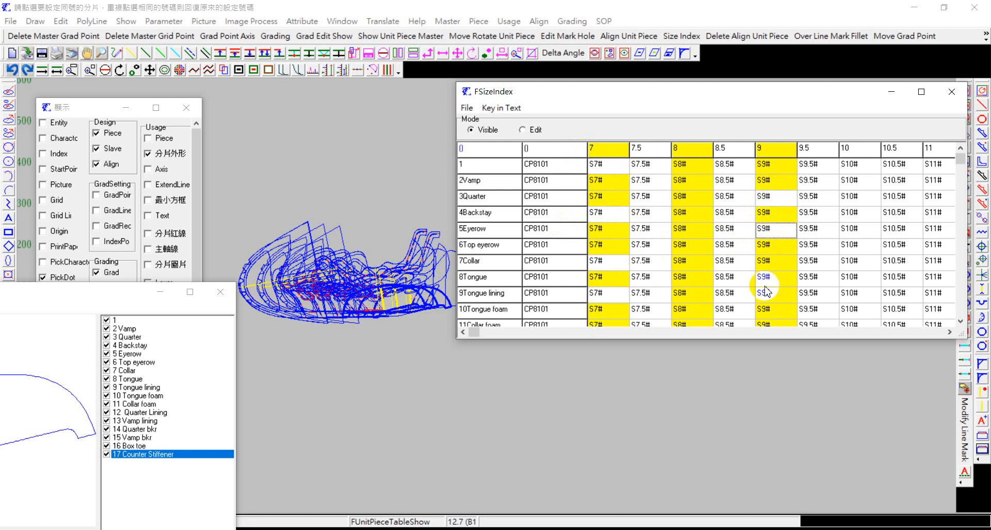
{"action": "left_click", "coordinate": [767, 294]}
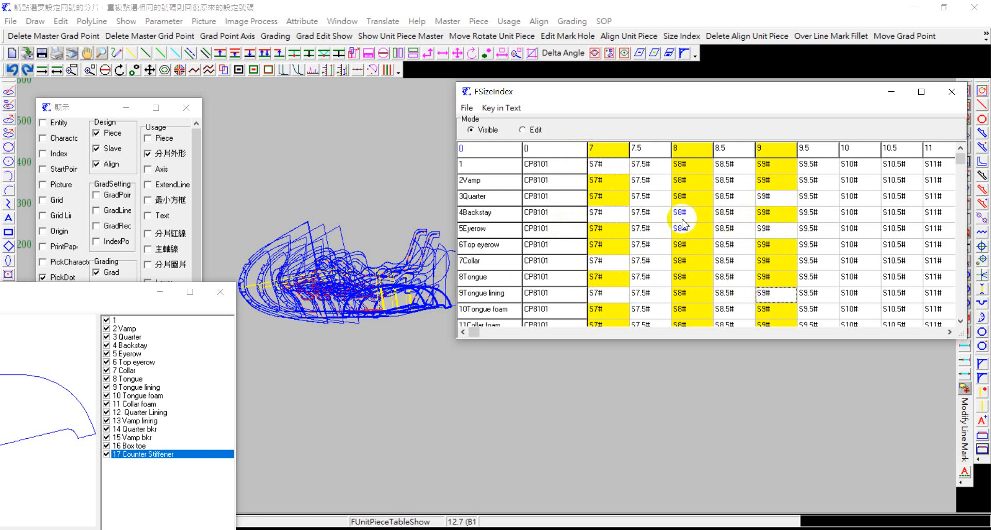
Step: Display all pieces in graded sizes 7 and 9 again, so that sizes 7, 8 and 9 are fully selected
{"action": "left_click", "coordinate": [602, 150]}
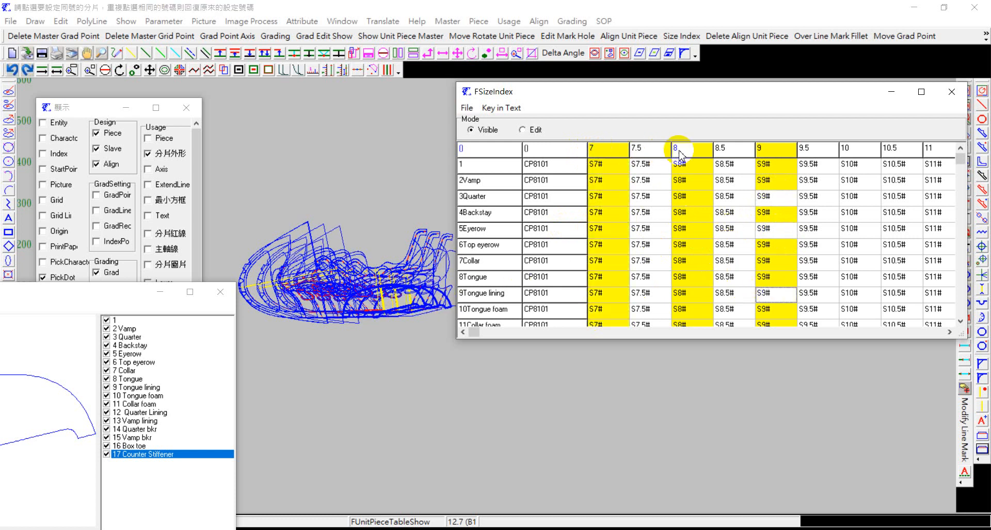
{"action": "left_click", "coordinate": [766, 154]}
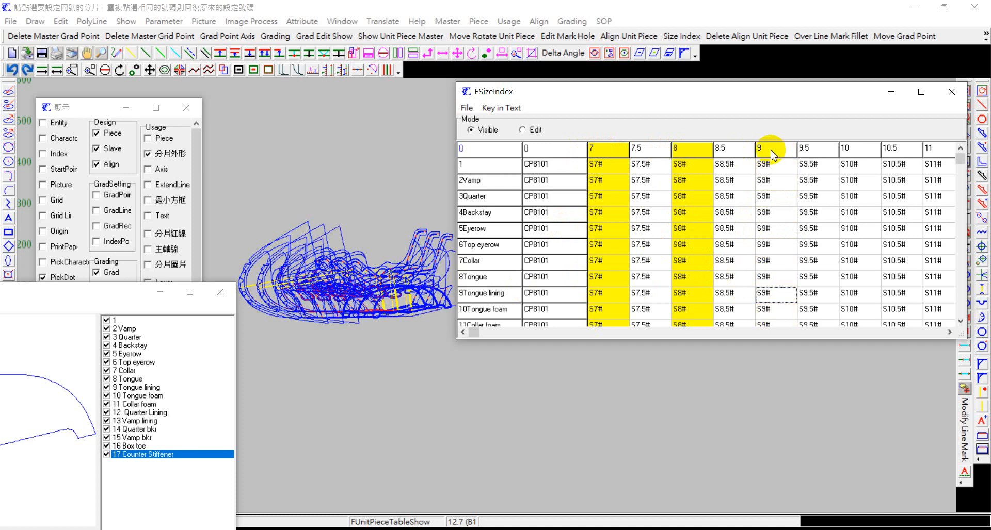
{"action": "left_click", "coordinate": [773, 155]}
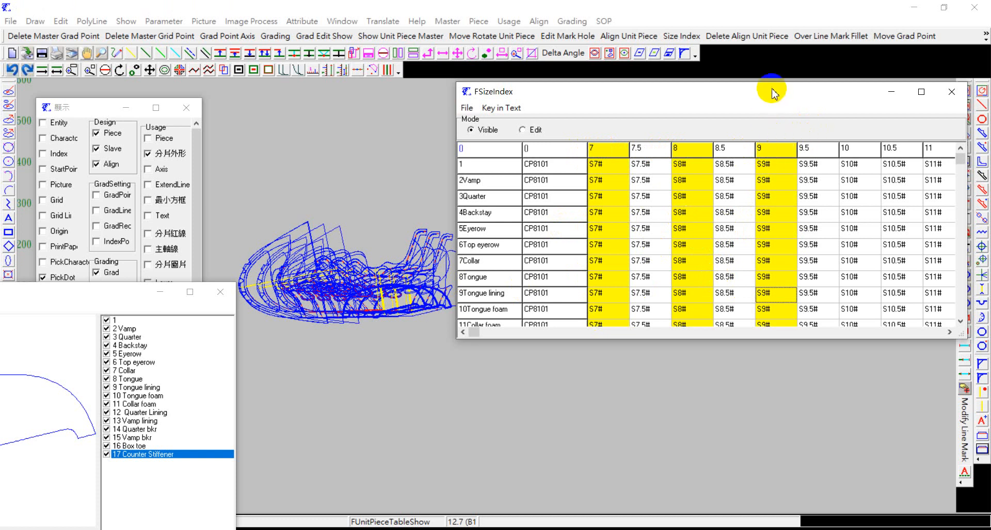
Step: Move the size index window over the drawing and start arranging the selected pieces with Sort by Size
{"action": "left_click_drag", "start_coordinate": [771, 104], "coordinate": [588, 161]}
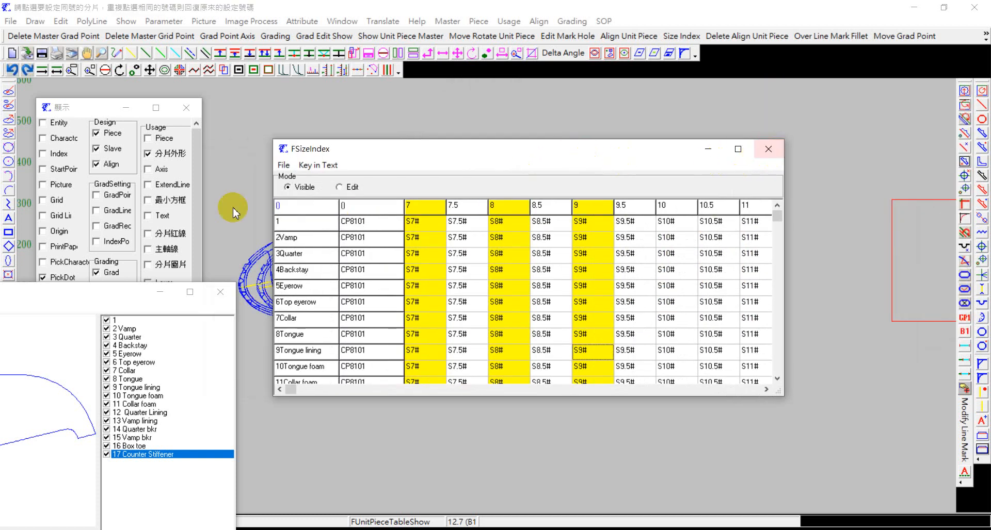
{"action": "left_click", "coordinate": [283, 165]}
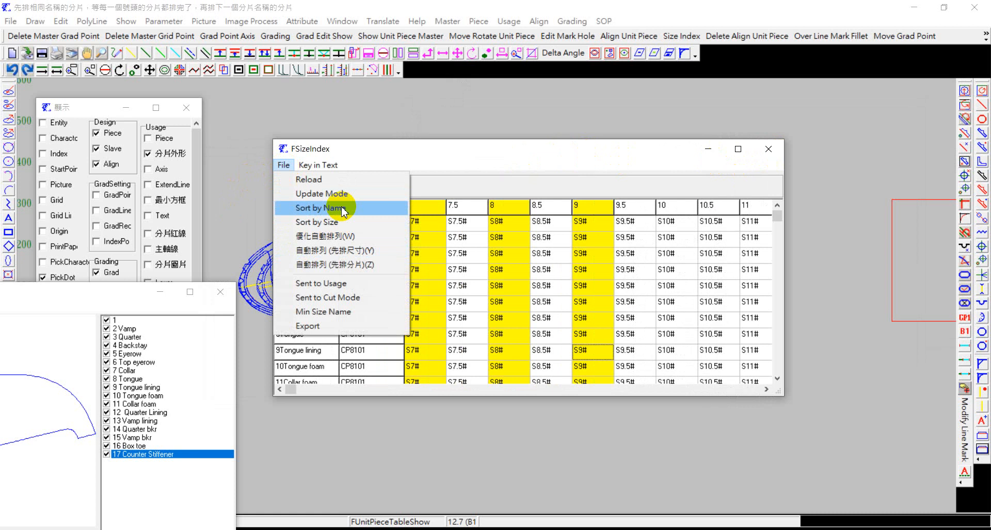
{"action": "left_click", "coordinate": [331, 223]}
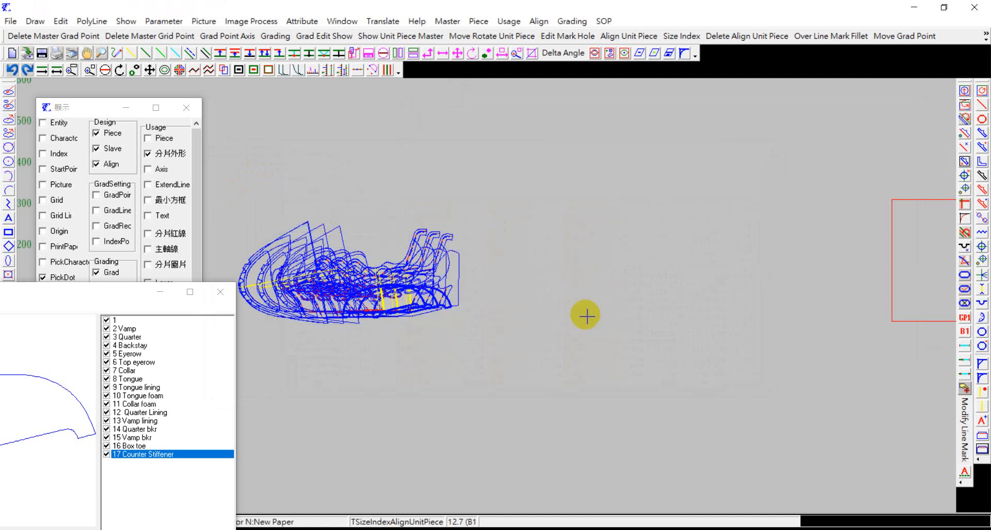
Step: Place all the size 7 pieces one by one on and around the paper rectangle, from the full shoe pattern to the counter stiffener
{"action": "scroll", "coordinate": [392, 290], "scroll_direction": "down", "scroll_amount": 2}
{"action": "scroll", "coordinate": [295, 298], "scroll_direction": "down", "scroll_amount": 2}
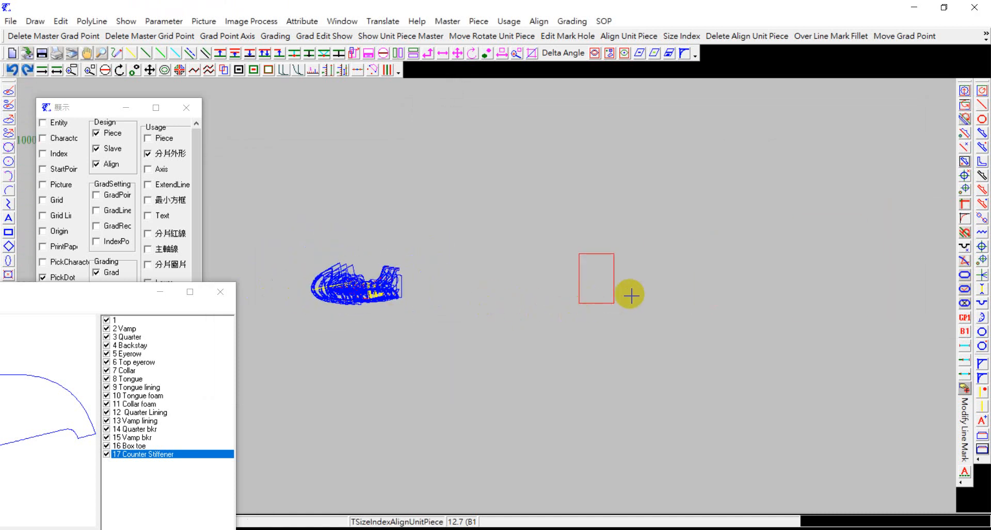
{"action": "left_click", "coordinate": [610, 282]}
{"action": "left_click", "coordinate": [594, 270]}
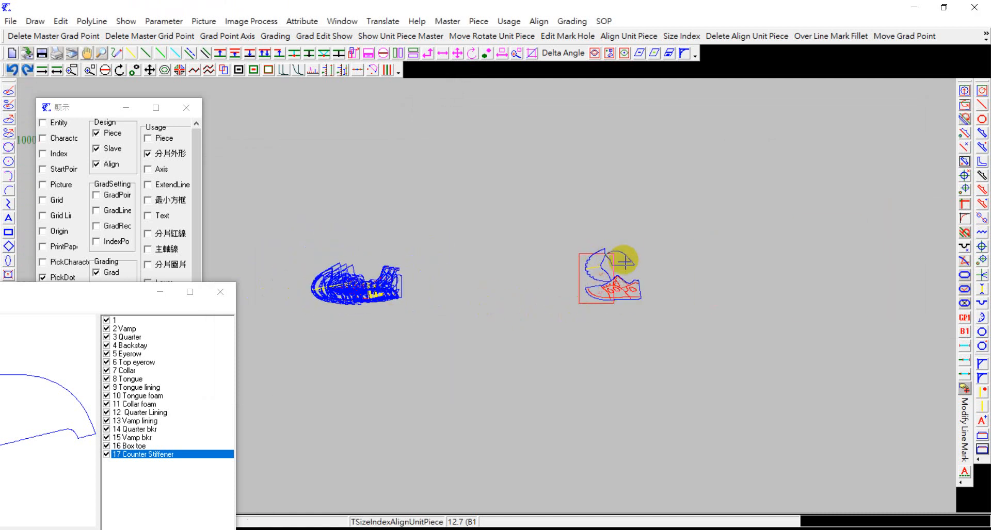
{"action": "left_click", "coordinate": [625, 244]}
{"action": "left_click", "coordinate": [599, 229]}
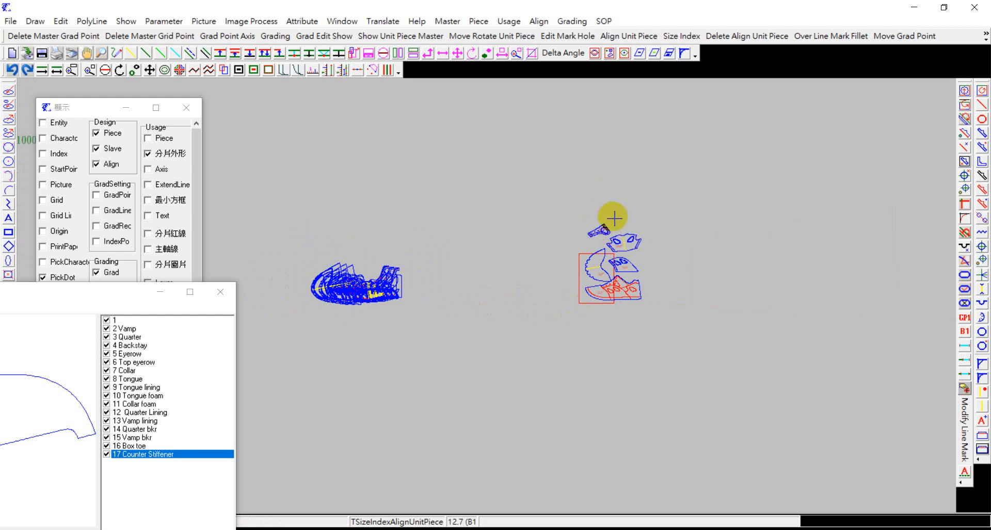
{"action": "left_click", "coordinate": [633, 213]}
{"action": "left_click", "coordinate": [626, 193]}
{"action": "left_click", "coordinate": [588, 200]}
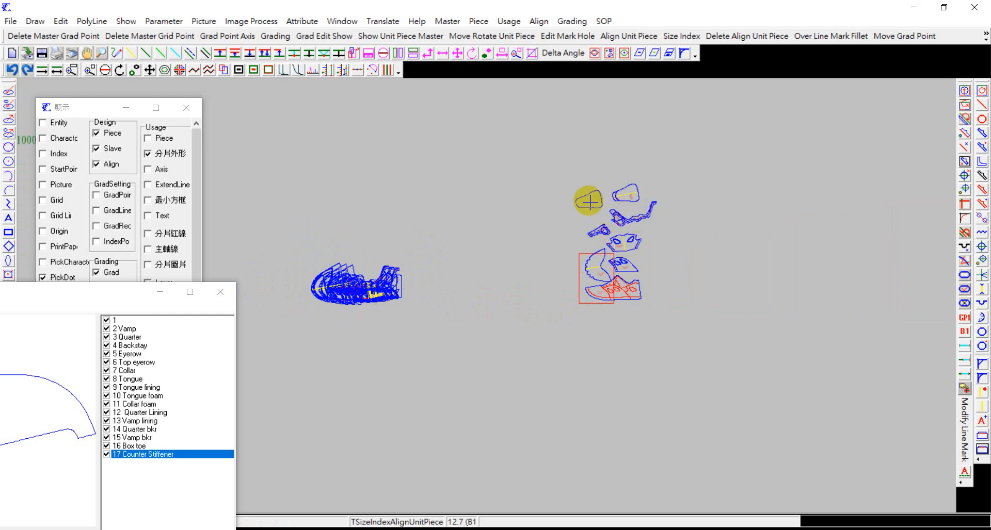
{"action": "left_click", "coordinate": [595, 177]}
{"action": "left_click", "coordinate": [627, 164]}
{"action": "left_click", "coordinate": [656, 167]}
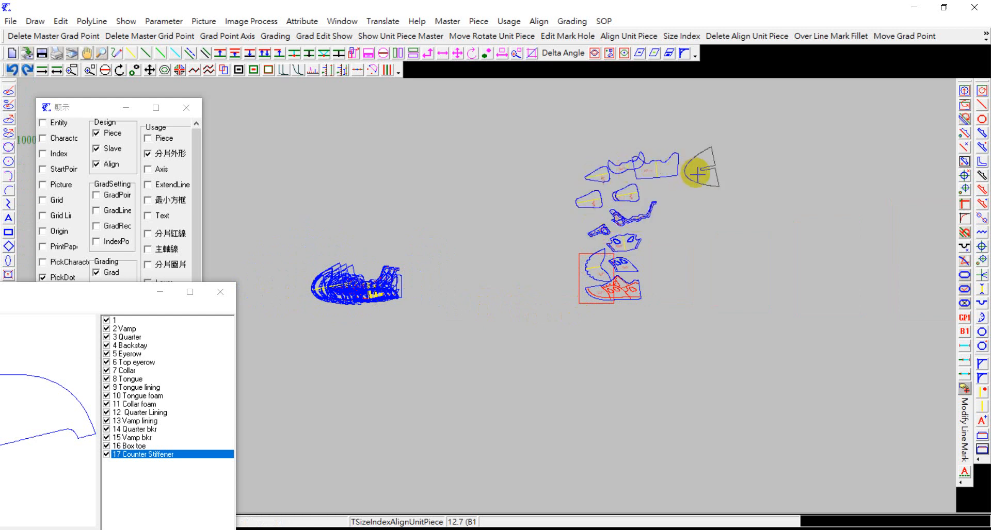
{"action": "left_click", "coordinate": [702, 168]}
{"action": "left_click", "coordinate": [695, 207]}
{"action": "left_click", "coordinate": [673, 197]}
{"action": "left_click", "coordinate": [668, 226]}
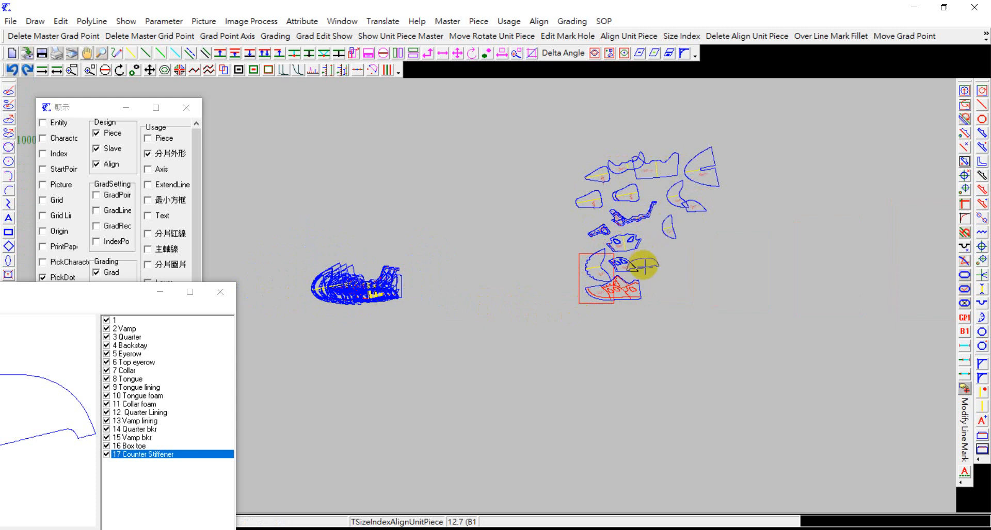
{"action": "left_click", "coordinate": [641, 263]}
Step: Place the size 8 pieces one by one beside and below the size 7 pieces
{"action": "left_click", "coordinate": [684, 269]}
{"action": "left_click", "coordinate": [709, 243]}
{"action": "left_click", "coordinate": [724, 235]}
{"action": "left_click", "coordinate": [742, 206]}
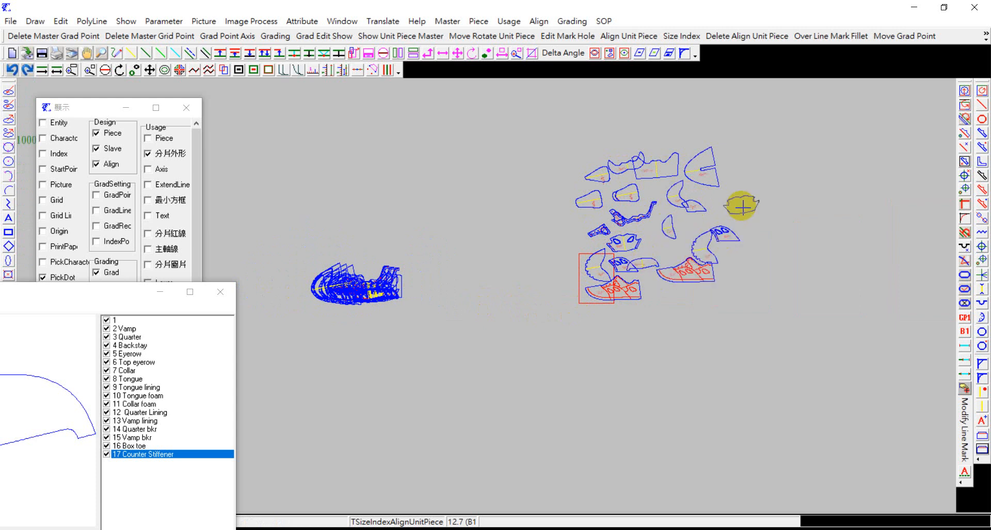
{"action": "left_click", "coordinate": [743, 170]}
{"action": "left_click", "coordinate": [774, 164]}
{"action": "left_click", "coordinate": [784, 193]}
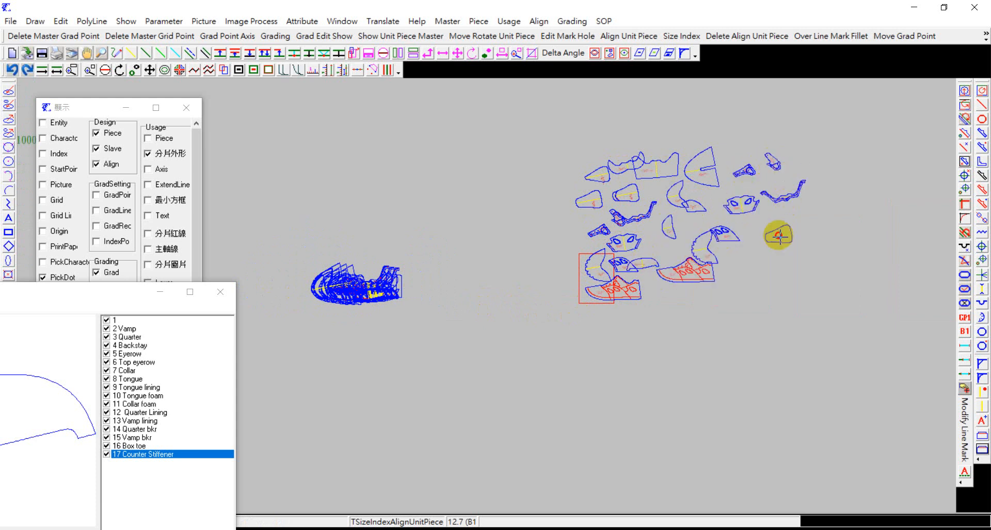
{"action": "left_click", "coordinate": [778, 235]}
{"action": "left_click", "coordinate": [745, 269]}
{"action": "left_click", "coordinate": [690, 301]}
{"action": "left_click", "coordinate": [726, 308]}
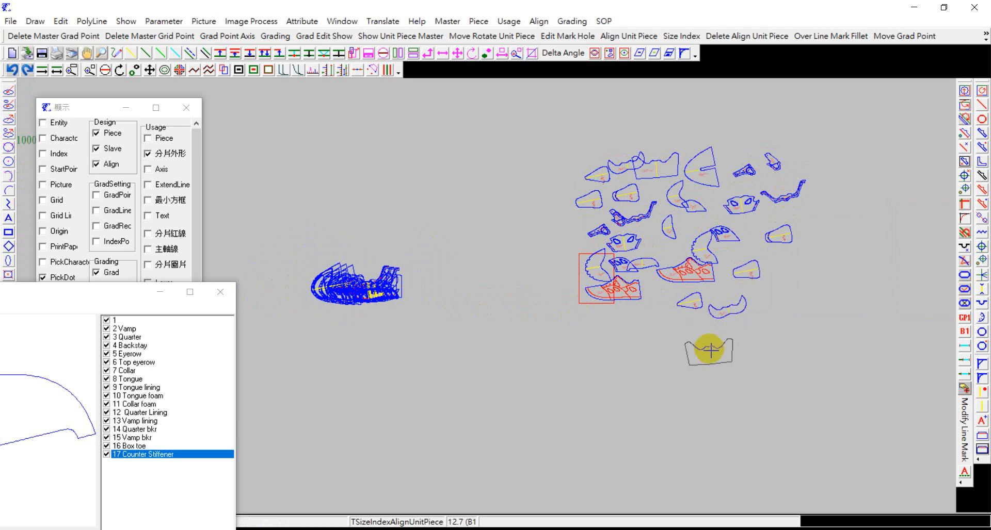
{"action": "left_click", "coordinate": [707, 344]}
{"action": "left_click", "coordinate": [644, 338]}
{"action": "left_click", "coordinate": [593, 335]}
{"action": "left_click", "coordinate": [767, 329]}
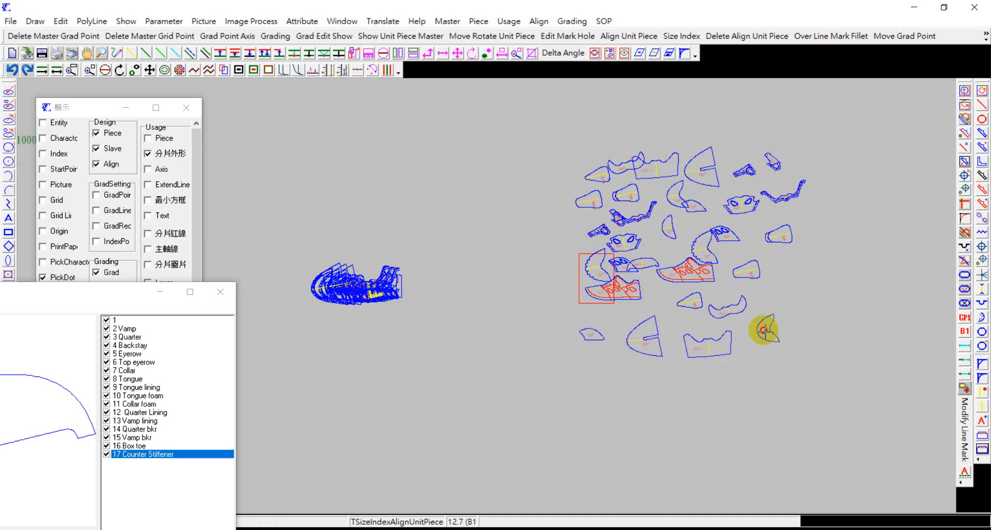
{"action": "left_click", "coordinate": [781, 294]}
Step: Place the size 9 pieces one by one around the outside of the arranged pieces, and end the arrangement without continuing
{"action": "left_click", "coordinate": [811, 250]}
{"action": "left_click", "coordinate": [812, 228]}
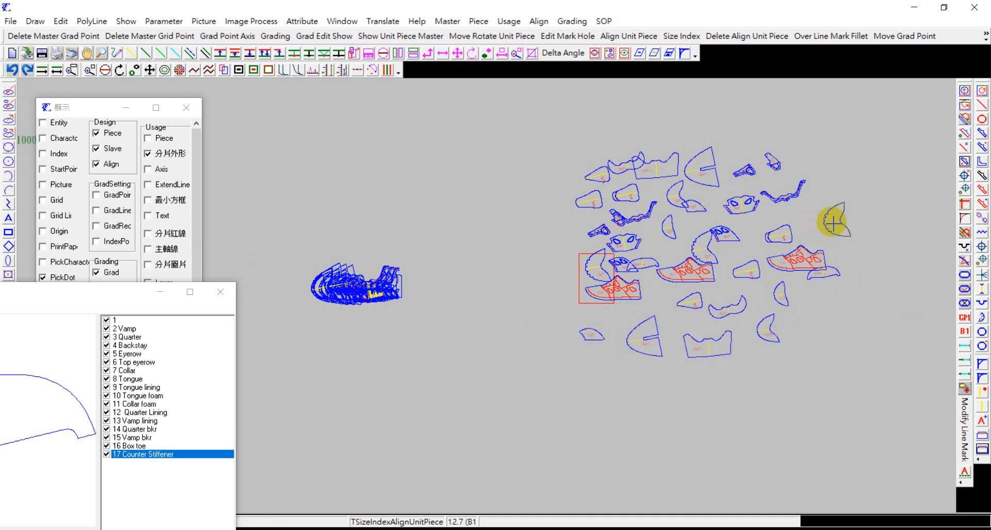
{"action": "left_click", "coordinate": [834, 221]}
{"action": "left_click", "coordinate": [822, 199]}
{"action": "left_click", "coordinate": [826, 172]}
{"action": "left_click", "coordinate": [804, 155]}
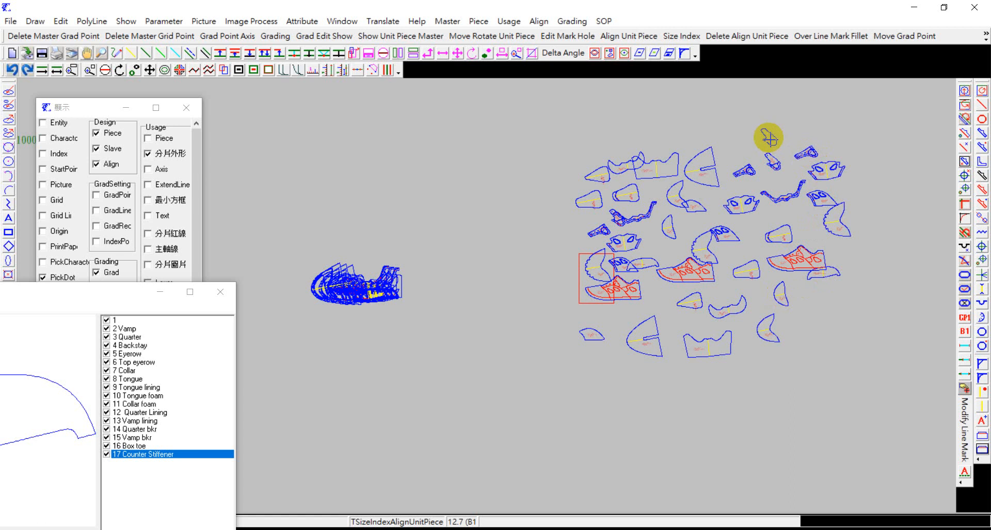
{"action": "left_click", "coordinate": [767, 137]}
{"action": "left_click", "coordinate": [712, 132]}
{"action": "left_click", "coordinate": [627, 137]}
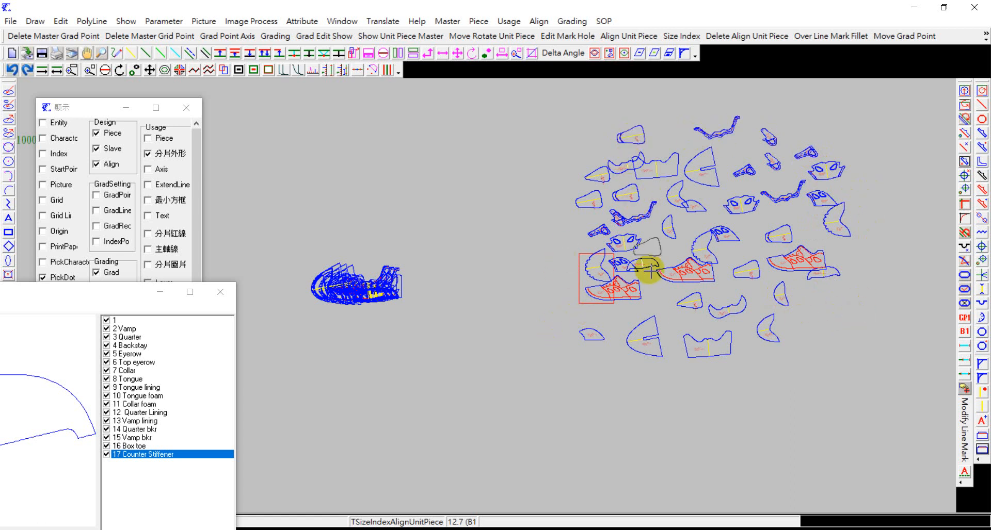
{"action": "scroll", "coordinate": [467, 331], "scroll_direction": "down", "scroll_amount": 3}
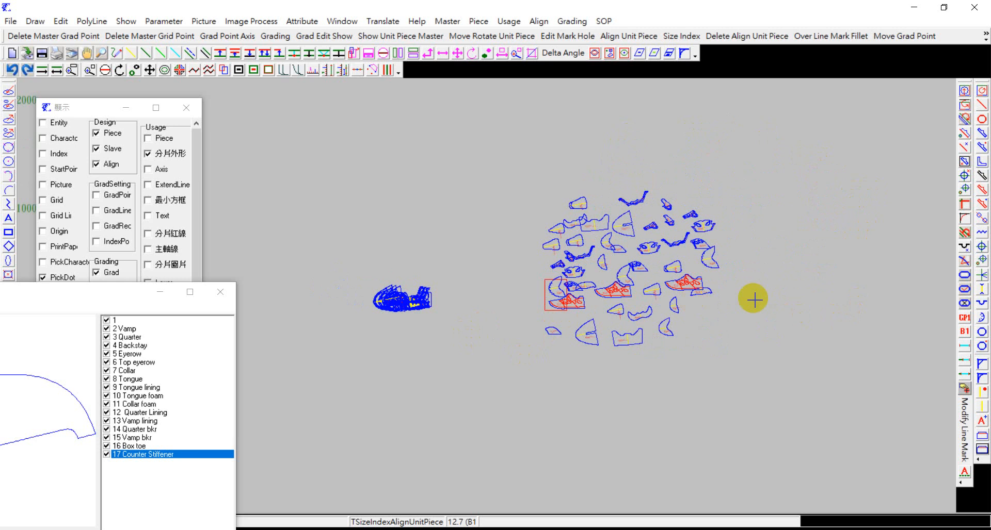
{"action": "left_click", "coordinate": [632, 317]}
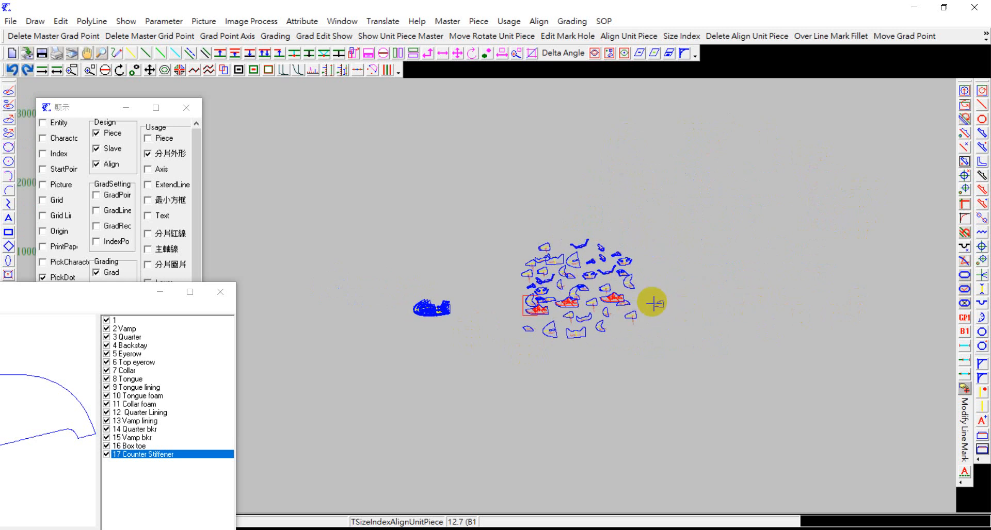
{"action": "left_click", "coordinate": [652, 303]}
{"action": "left_click", "coordinate": [662, 321]}
{"action": "left_click", "coordinate": [661, 287]}
{"action": "left_click", "coordinate": [648, 258]}
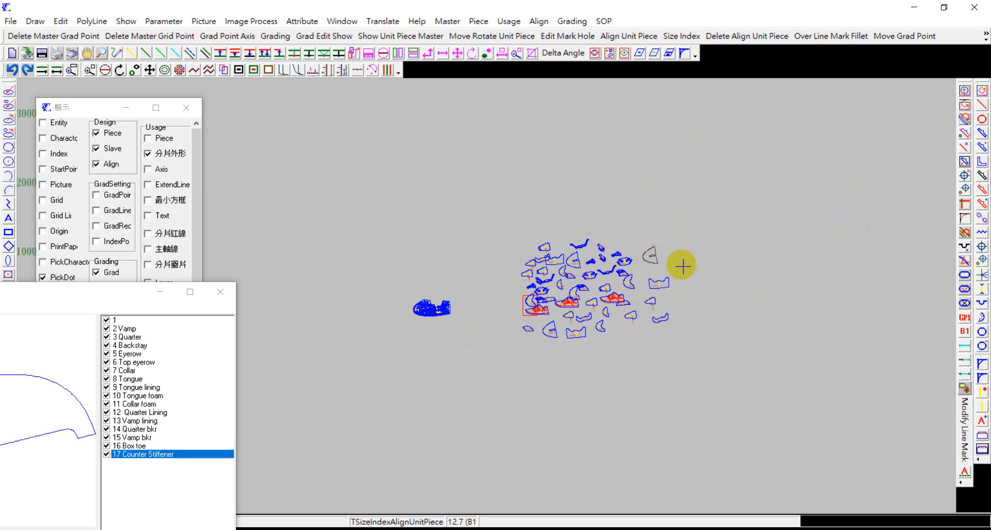
{"action": "left_click", "coordinate": [682, 263]}
{"action": "left_click", "coordinate": [675, 241]}
{"action": "left_click", "coordinate": [691, 282]}
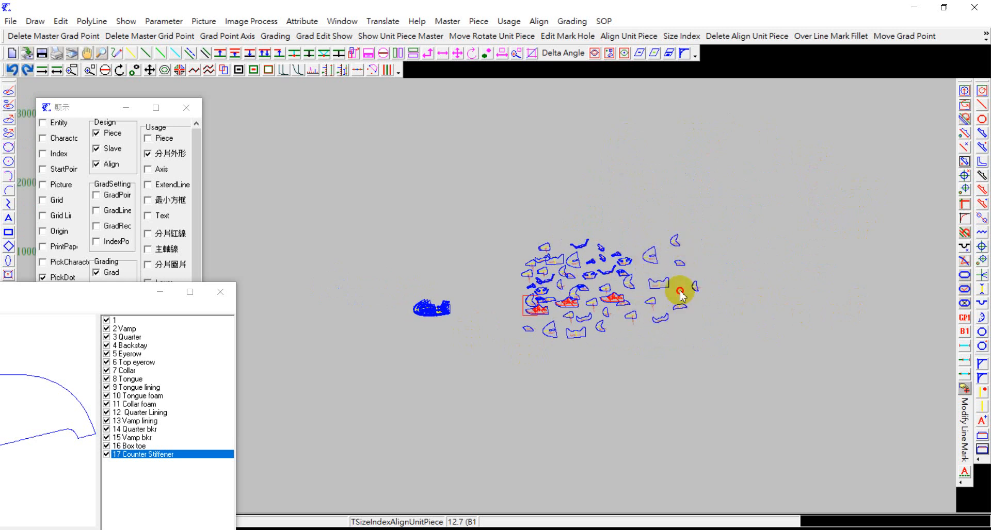
{"action": "right_click", "coordinate": [680, 293]}
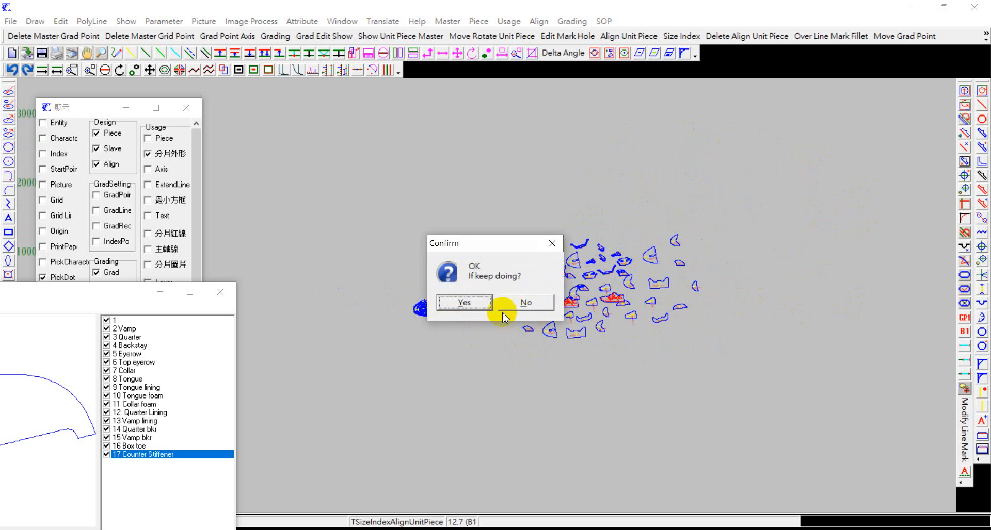
{"action": "left_click", "coordinate": [532, 304]}
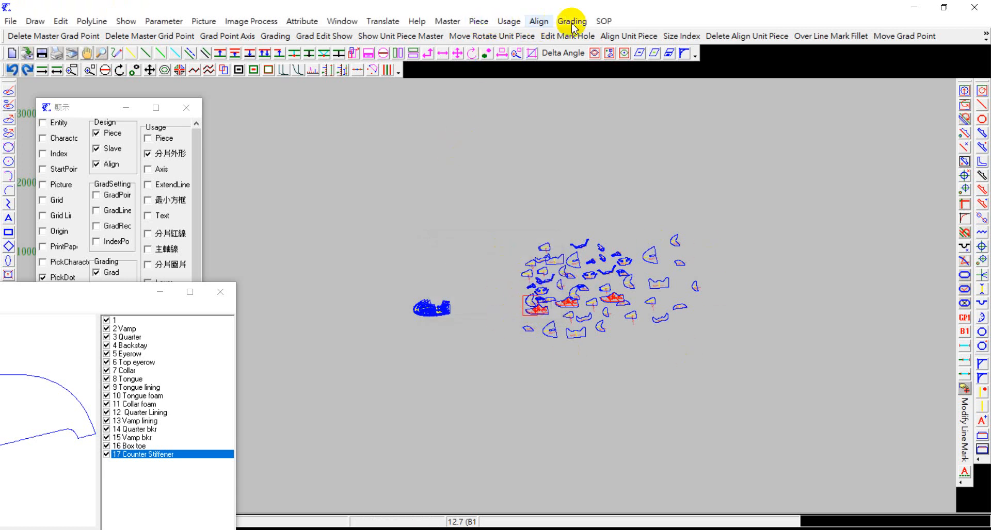
Step: Open the Align output dialog and exclude Mirror Line from the output of paper AAA
{"action": "left_click", "coordinate": [541, 24]}
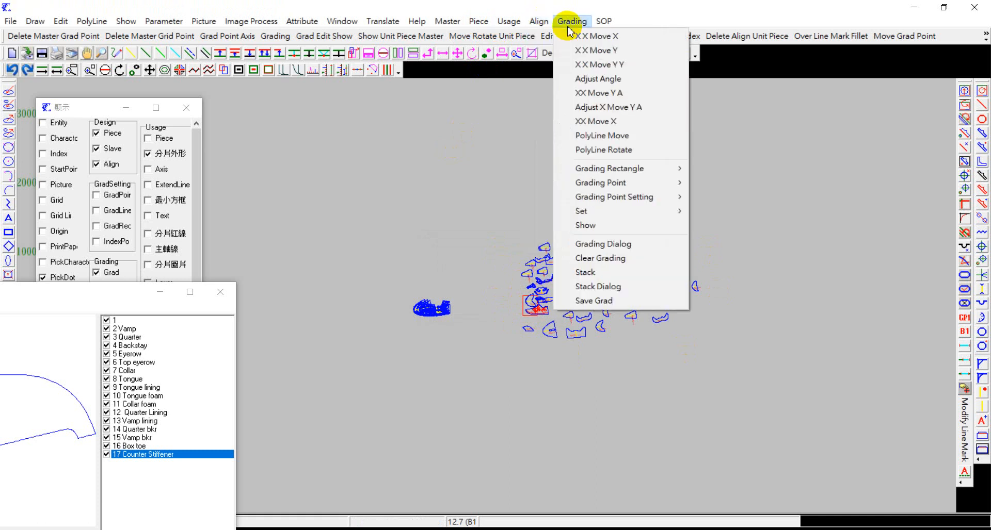
{"action": "left_click", "coordinate": [568, 24]}
{"action": "left_click", "coordinate": [540, 21]}
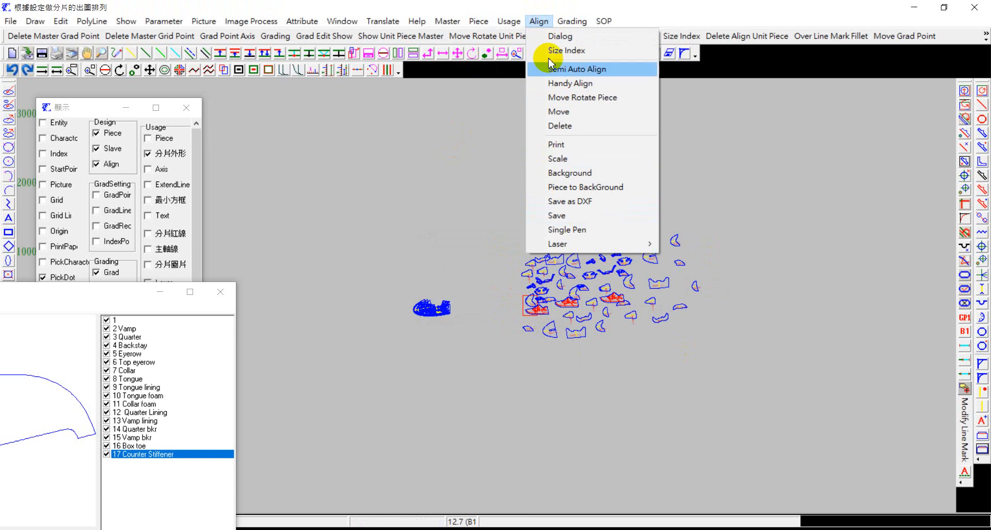
{"action": "left_click", "coordinate": [552, 36]}
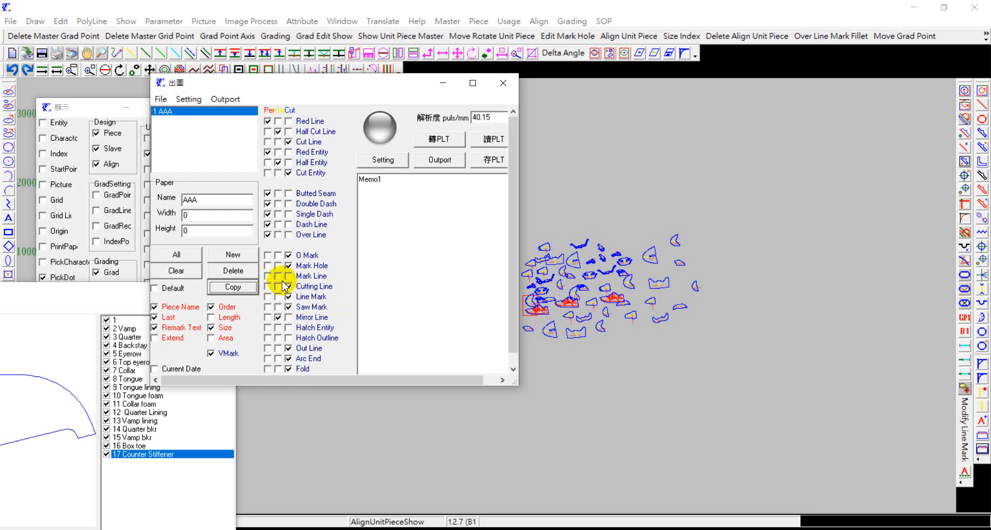
{"action": "left_click", "coordinate": [278, 317]}
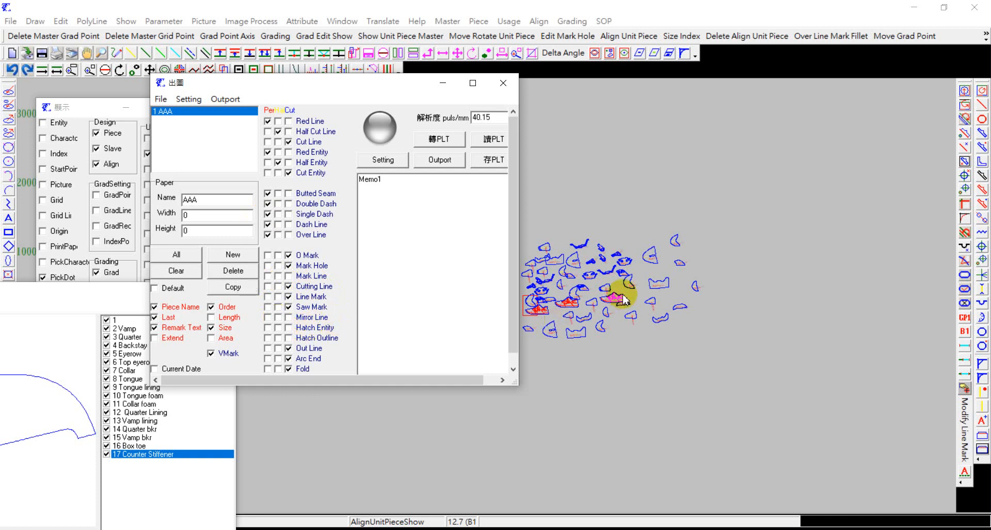
{"action": "scroll", "coordinate": [679, 281], "scroll_direction": "up", "scroll_amount": 6}
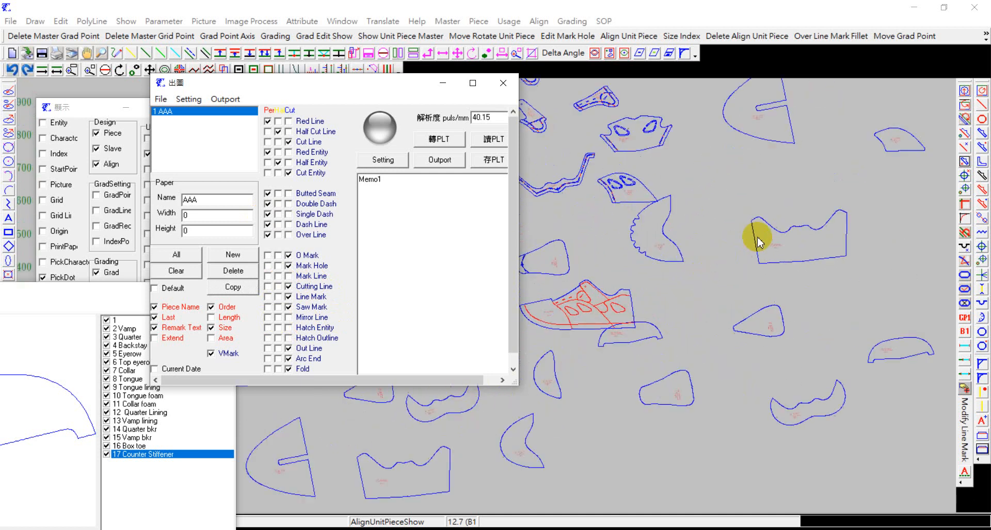
Step: Exclude Red Line from the pen output of paper AAA
{"action": "scroll", "coordinate": [607, 273], "scroll_direction": "up", "scroll_amount": 5}
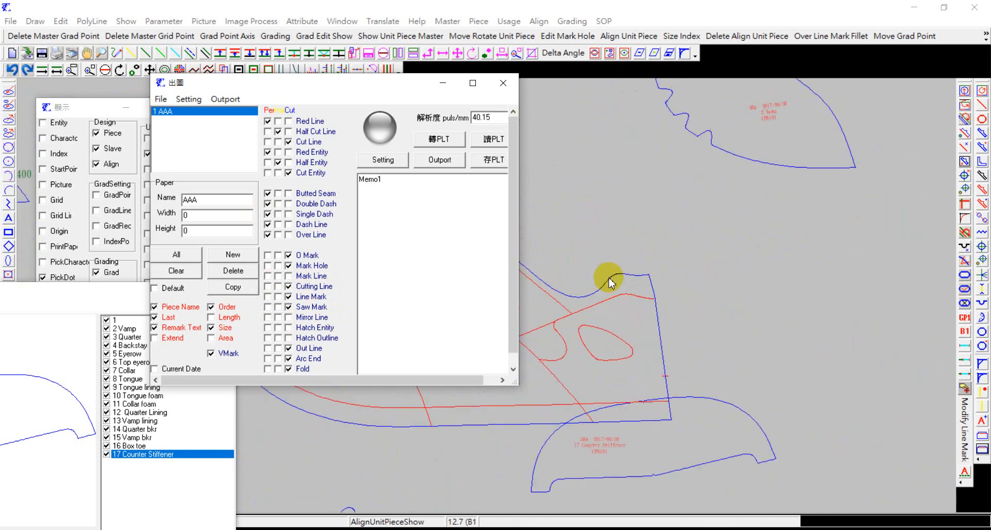
{"action": "scroll", "coordinate": [606, 283], "scroll_direction": "down", "scroll_amount": 5}
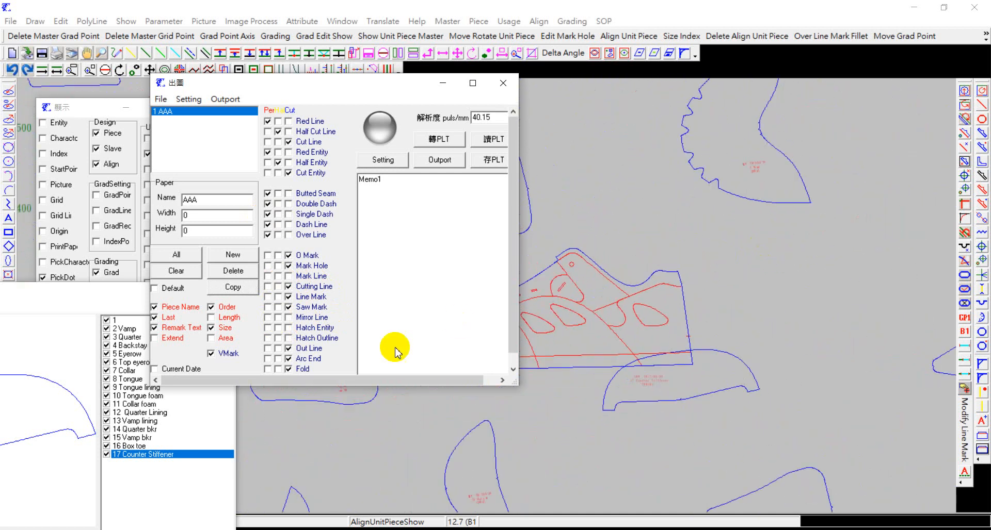
{"action": "scroll", "coordinate": [295, 223], "scroll_direction": "down", "scroll_amount": 6}
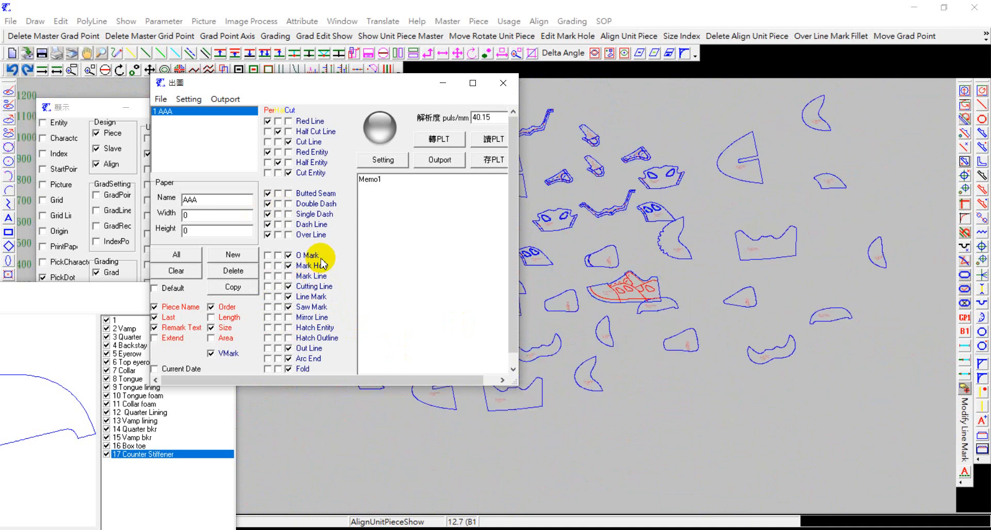
{"action": "scroll", "coordinate": [310, 221], "scroll_direction": "down", "scroll_amount": 3}
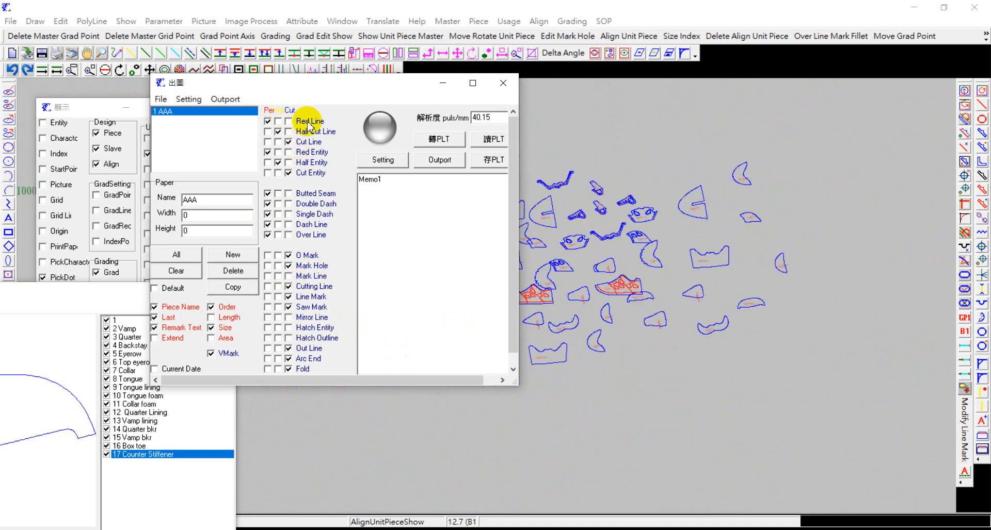
{"action": "left_click", "coordinate": [268, 121]}
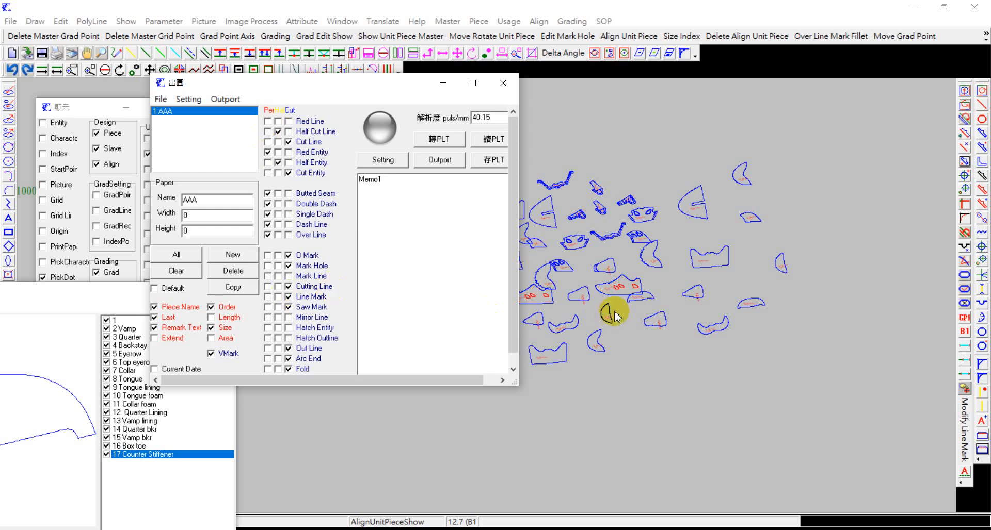
{"action": "scroll", "coordinate": [616, 304], "scroll_direction": "up", "scroll_amount": 1}
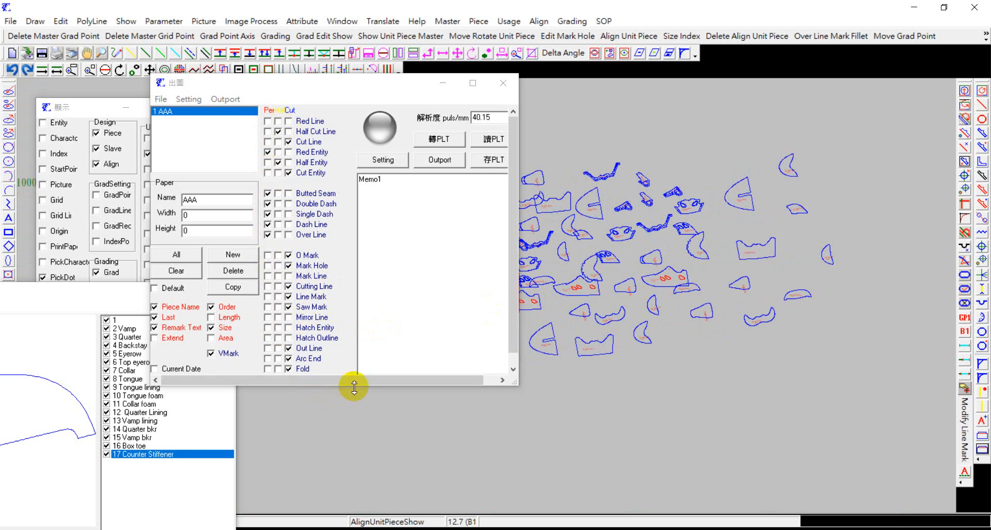
Step: Enlarge the output dialog and exclude the Piece Name, Order, Last, Remark Text and Size labels from the output of paper AAA
{"action": "left_click_drag", "start_coordinate": [354, 387], "coordinate": [354, 410]}
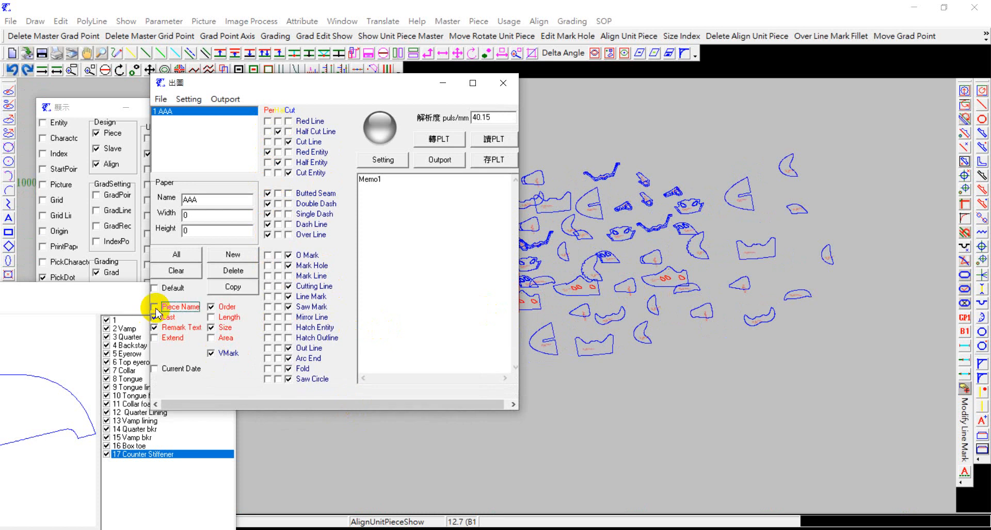
{"action": "left_click", "coordinate": [211, 307]}
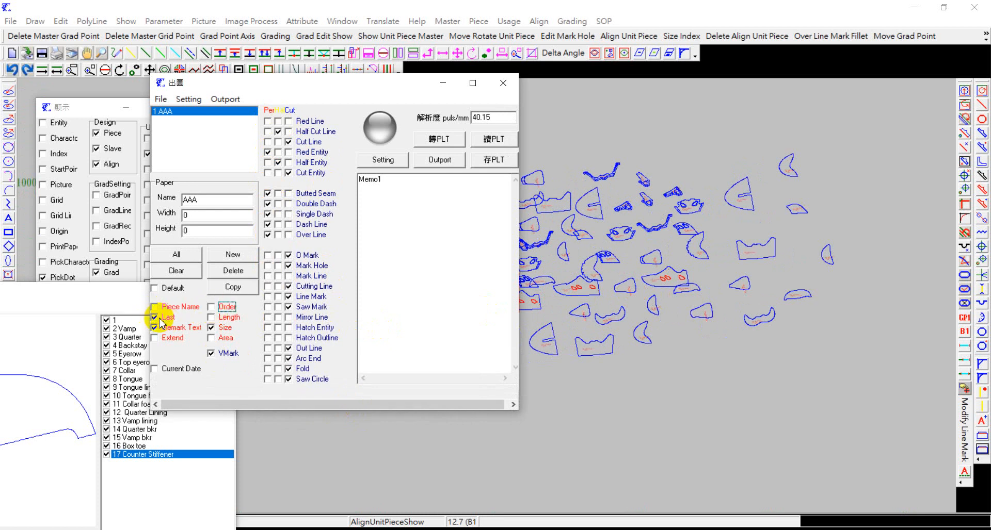
{"action": "scroll", "coordinate": [577, 295], "scroll_direction": "up", "scroll_amount": 4}
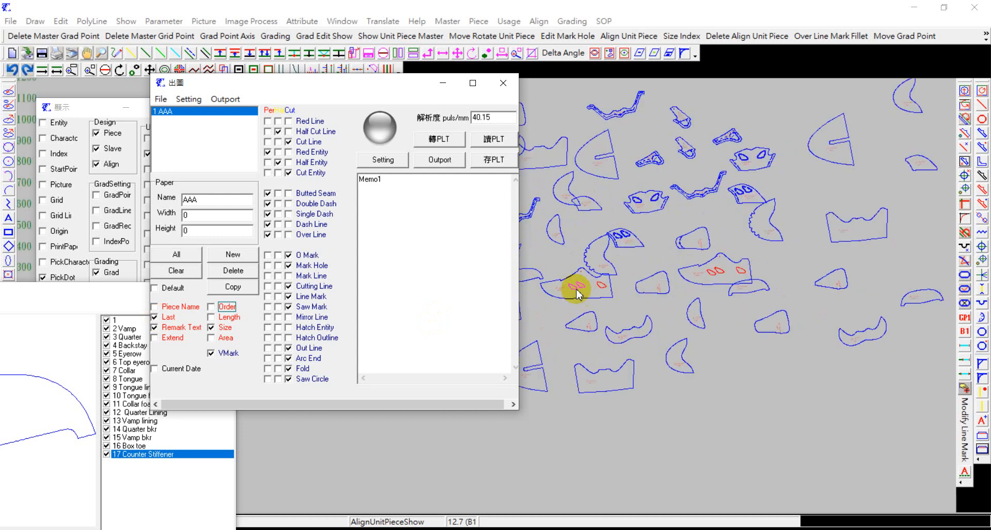
{"action": "scroll", "coordinate": [552, 289], "scroll_direction": "up", "scroll_amount": 5}
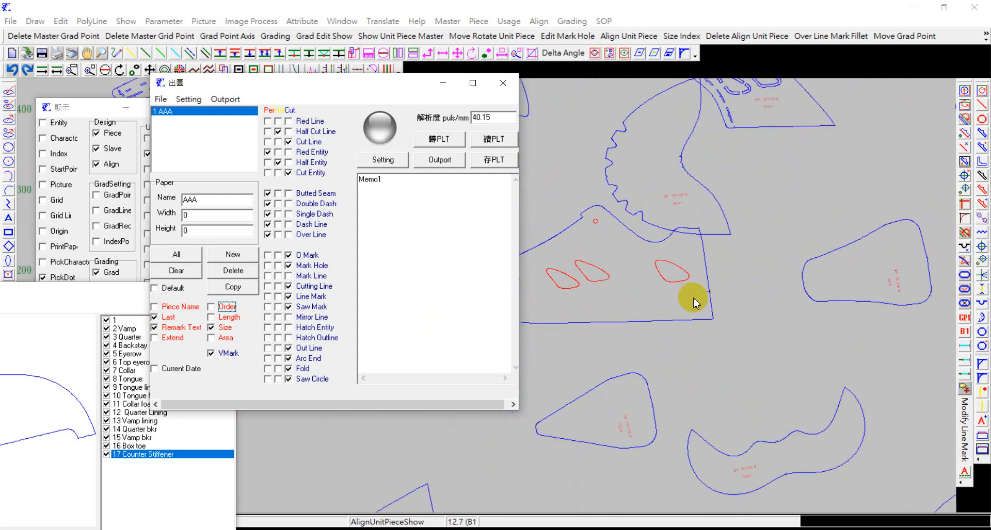
{"action": "scroll", "coordinate": [679, 230], "scroll_direction": "up", "scroll_amount": 5}
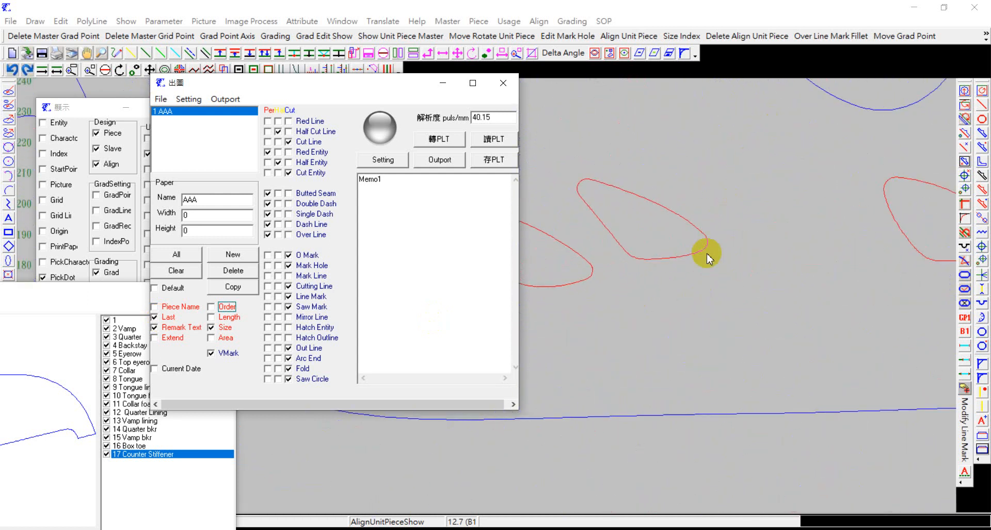
{"action": "scroll", "coordinate": [707, 256], "scroll_direction": "down", "scroll_amount": 5}
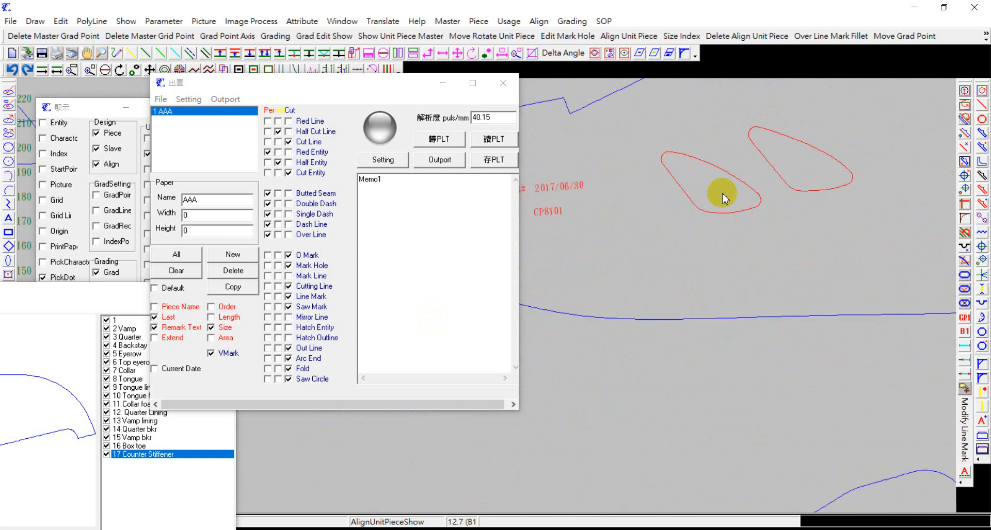
{"action": "scroll", "coordinate": [624, 172], "scroll_direction": "up", "scroll_amount": 2}
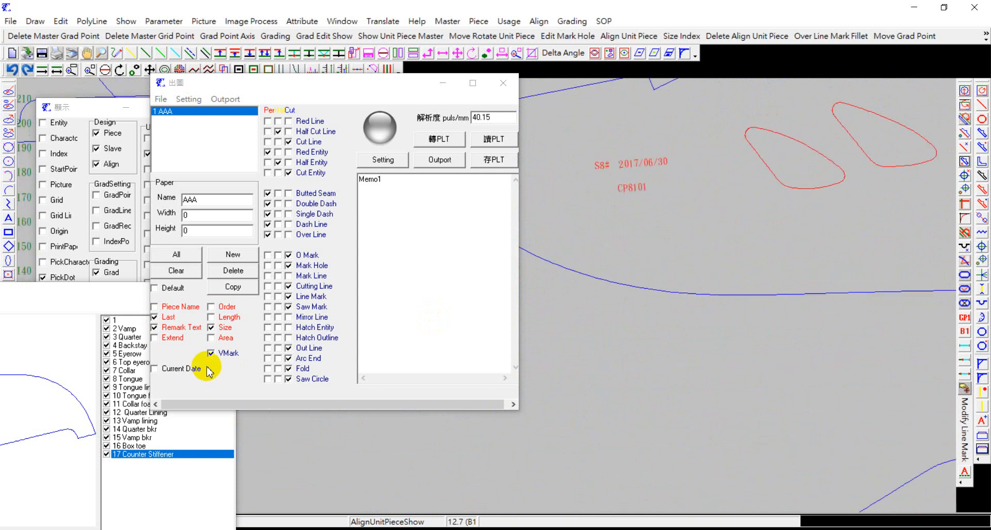
{"action": "left_click", "coordinate": [154, 318]}
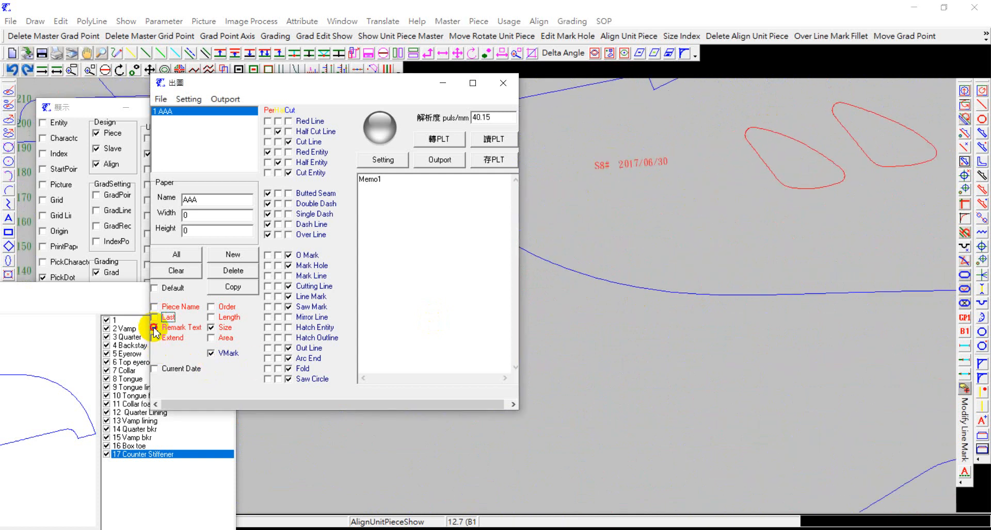
{"action": "left_click", "coordinate": [154, 328]}
{"action": "left_click", "coordinate": [154, 338]}
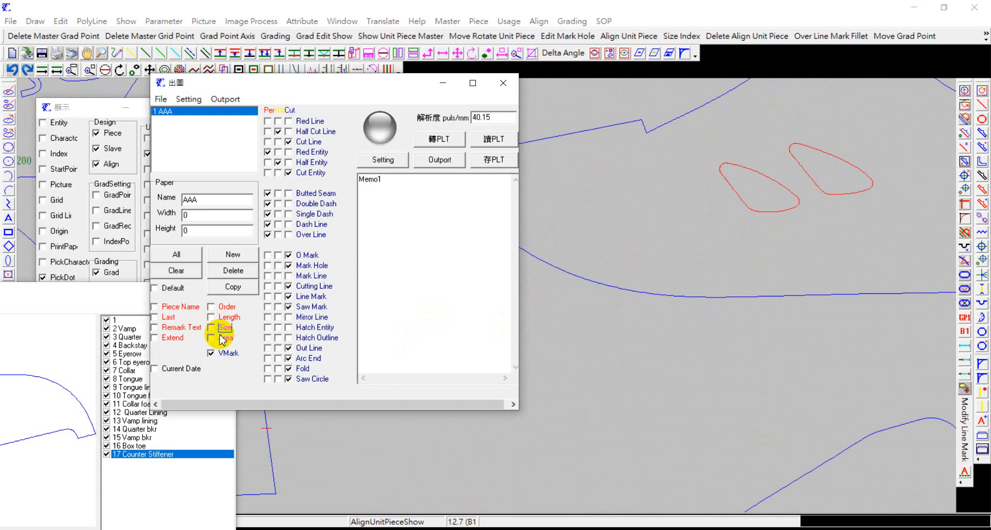
{"action": "scroll", "coordinate": [603, 295], "scroll_direction": "down", "scroll_amount": 1}
{"action": "scroll", "coordinate": [603, 296], "scroll_direction": "down", "scroll_amount": 2}
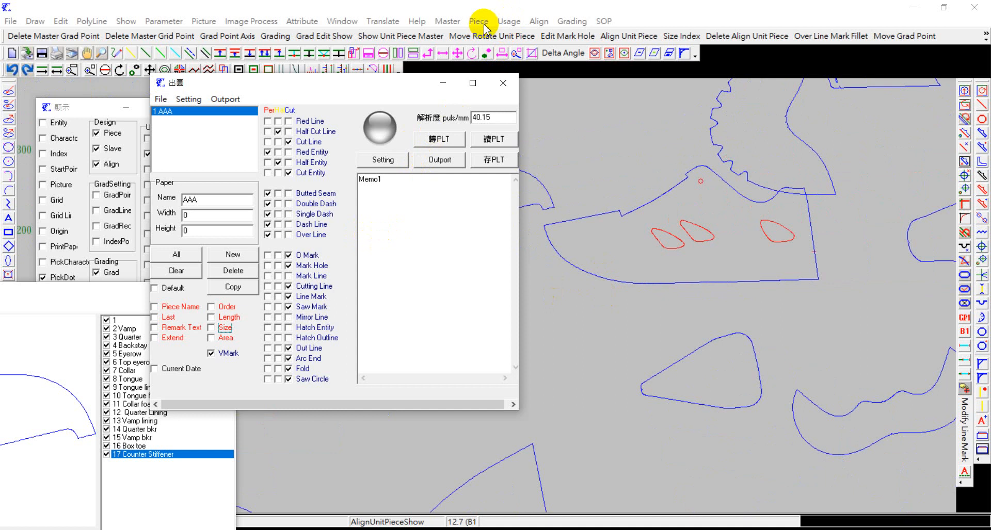
Step: Save the arranged pieces as "2022 0305 A" in the Downloads folder (下載), using the AutoCAD entity DXF format (AutoCAD 圖元檔案格式)
{"action": "left_click", "coordinate": [540, 23]}
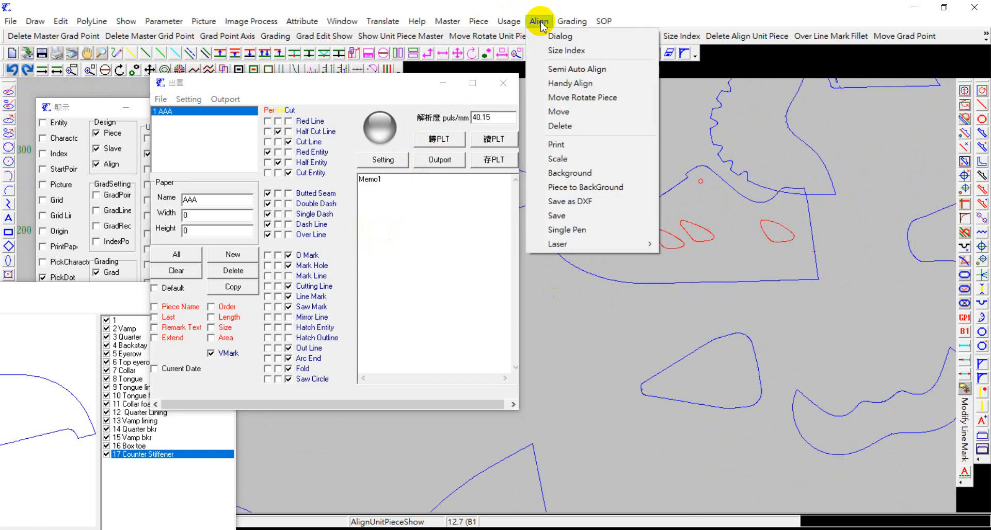
{"action": "left_click", "coordinate": [581, 202]}
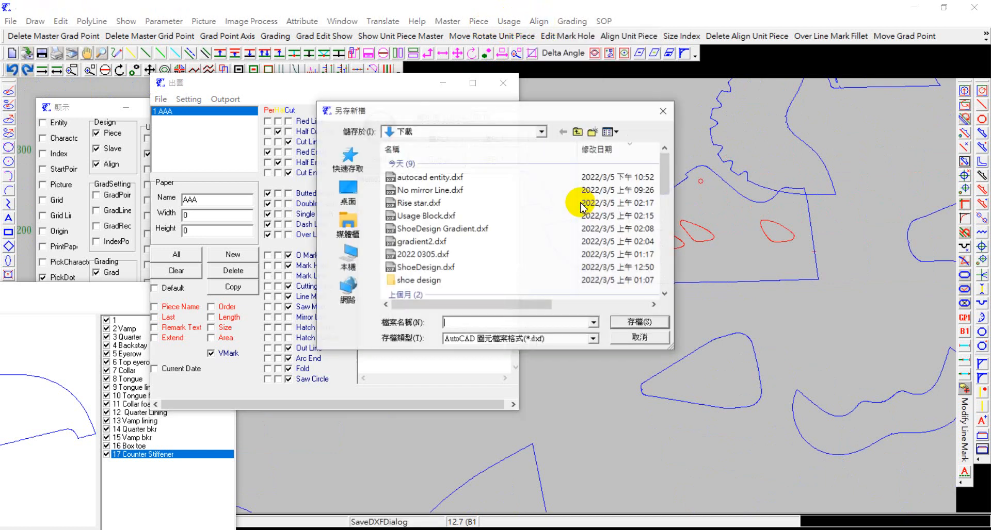
{"action": "left_click", "coordinate": [456, 341]}
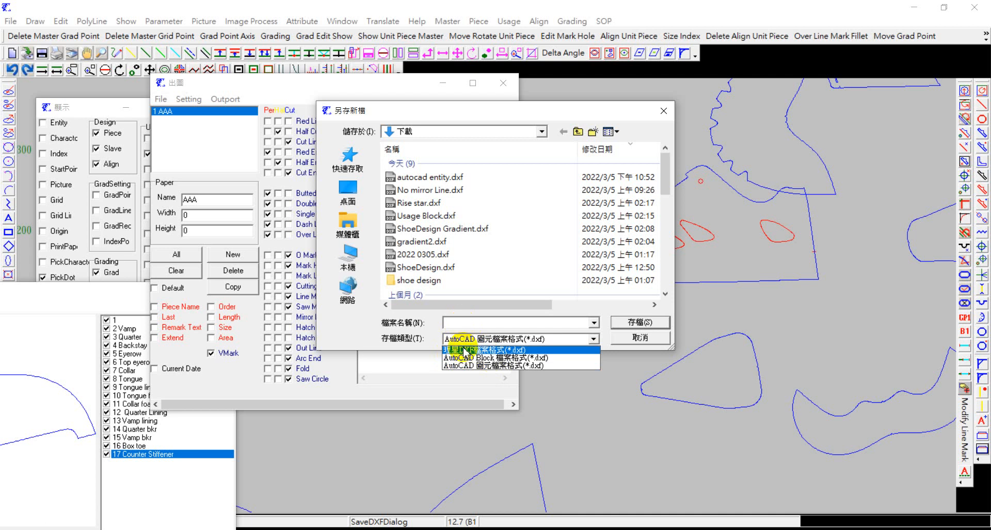
{"action": "left_click", "coordinate": [472, 365]}
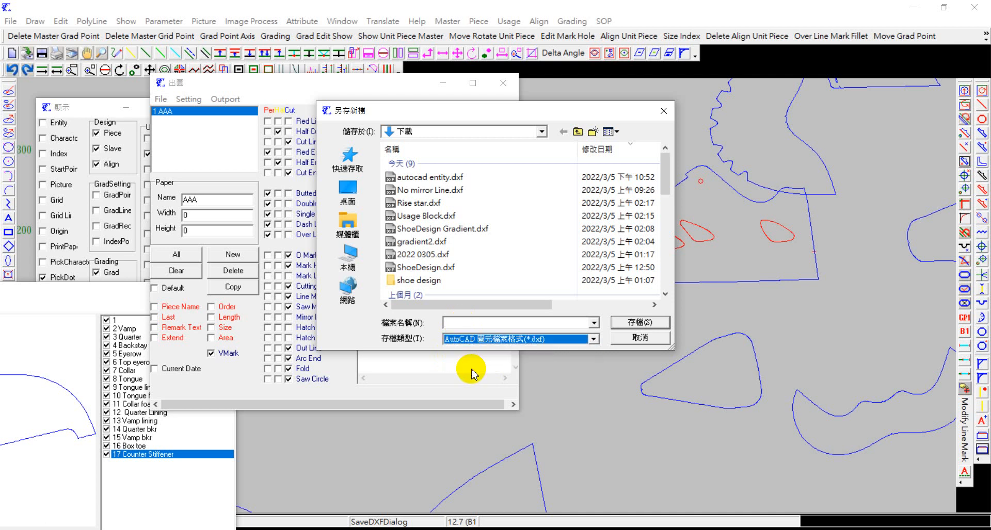
{"action": "left_click", "coordinate": [451, 323]}
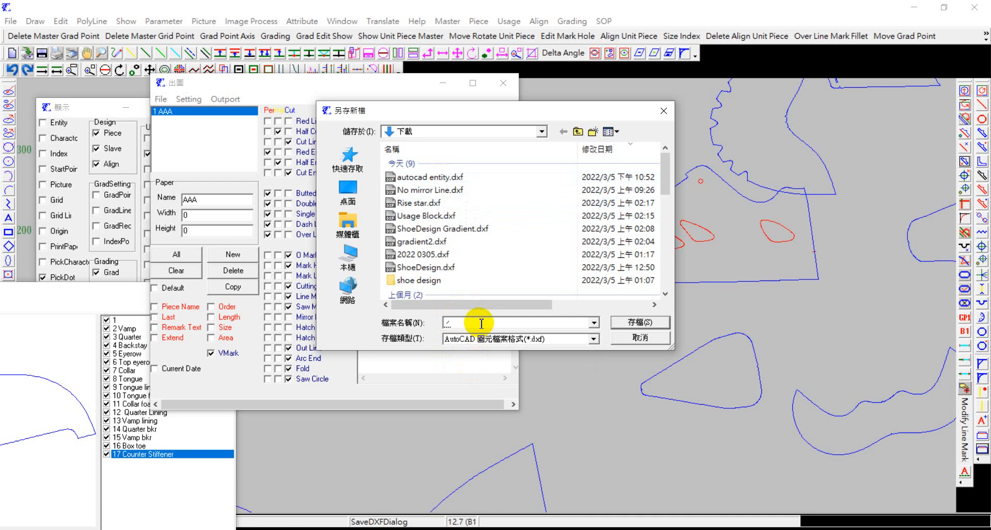
{"action": "type", "text": "2022"}
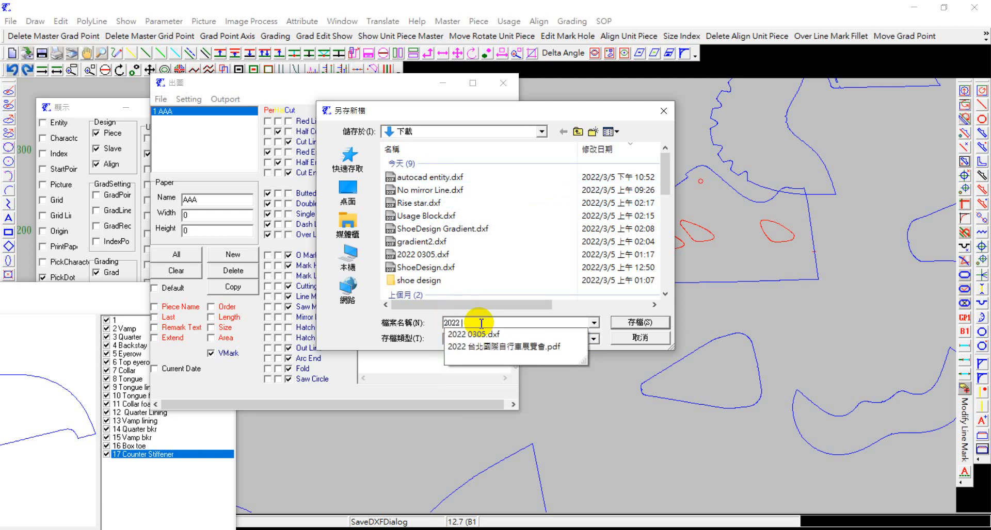
{"action": "type", "text": " 030"}
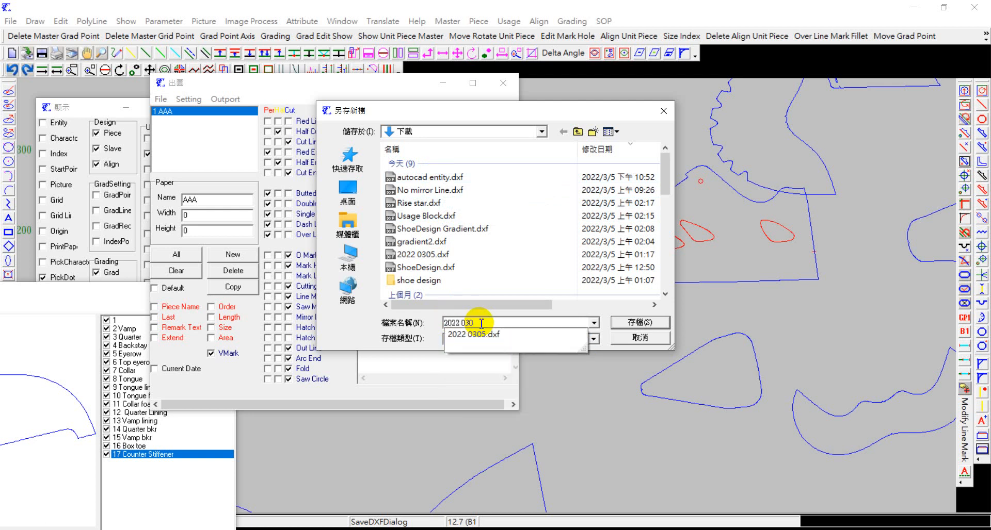
{"action": "type", "text": "5"}
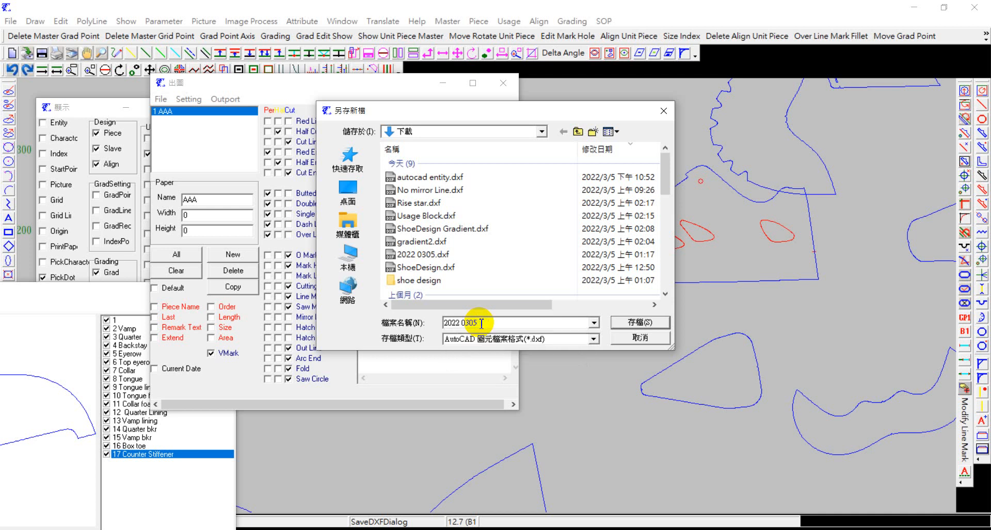
{"action": "key", "text": "BackSpace"}
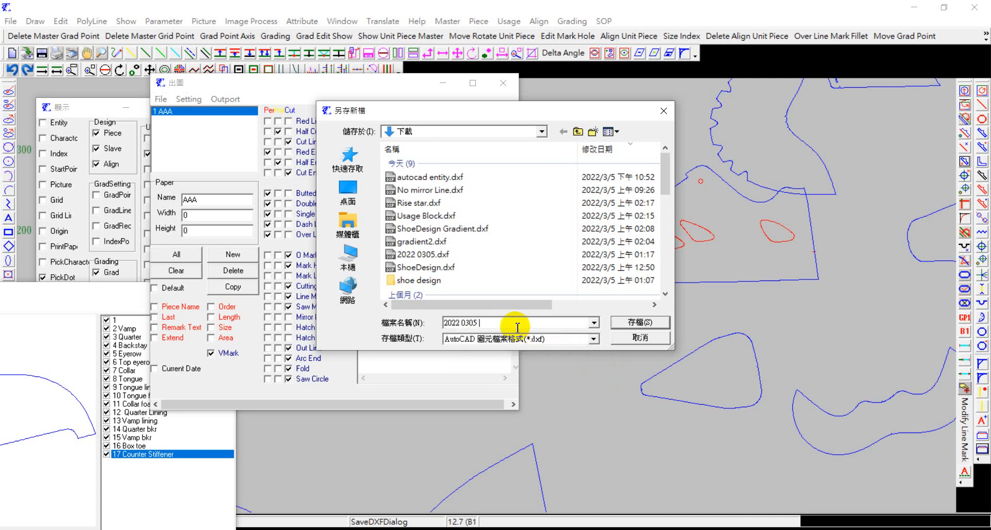
{"action": "left_click", "coordinate": [642, 323]}
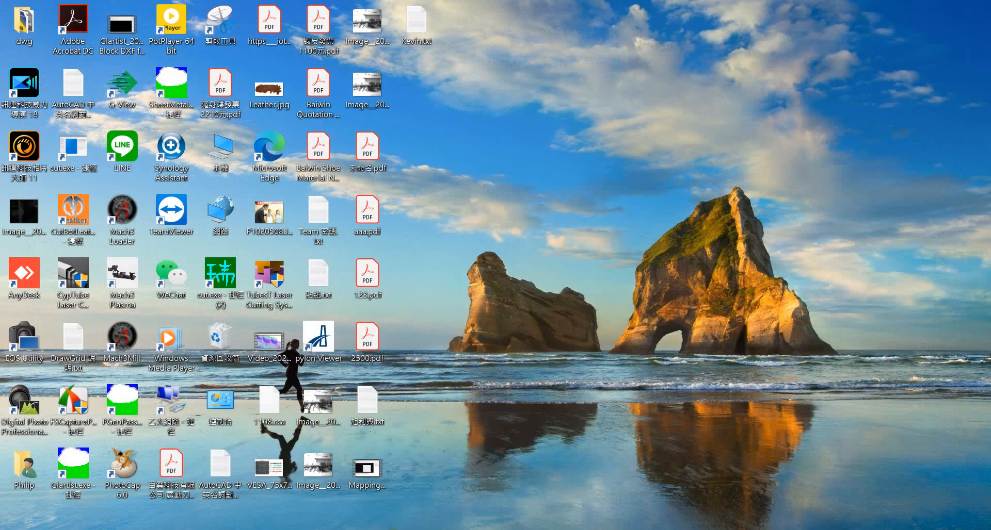
Step: Switch to Glartist and open the file 2022 0305 A.dxf from the Downloads folder (下載)
{"action": "left_click", "coordinate": [367, 529]}
{"action": "left_click", "coordinate": [23, 65]}
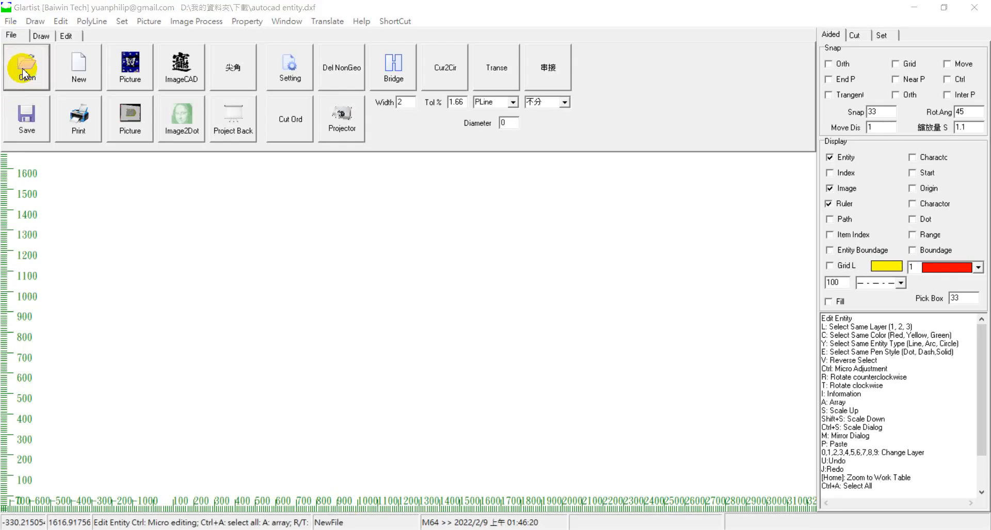
{"action": "left_click", "coordinate": [275, 125]}
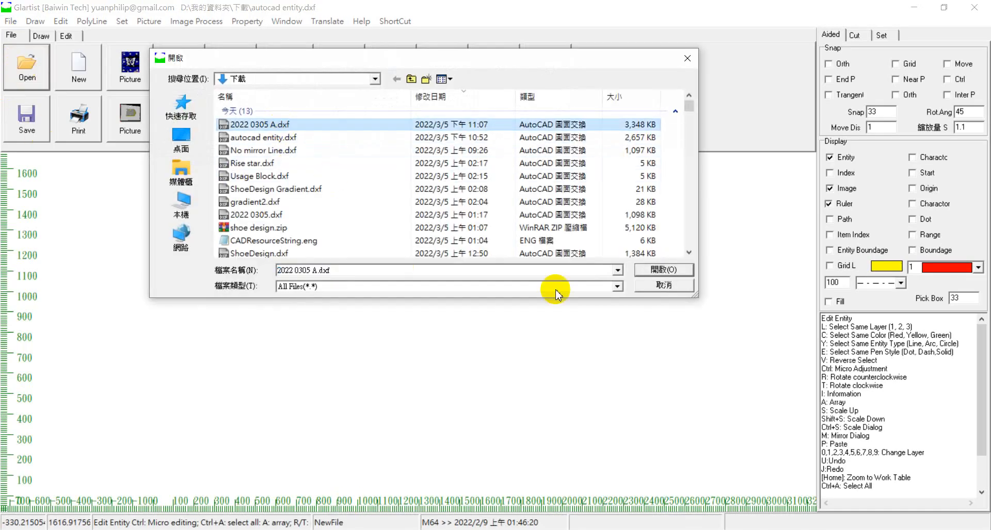
{"action": "left_click", "coordinate": [656, 270]}
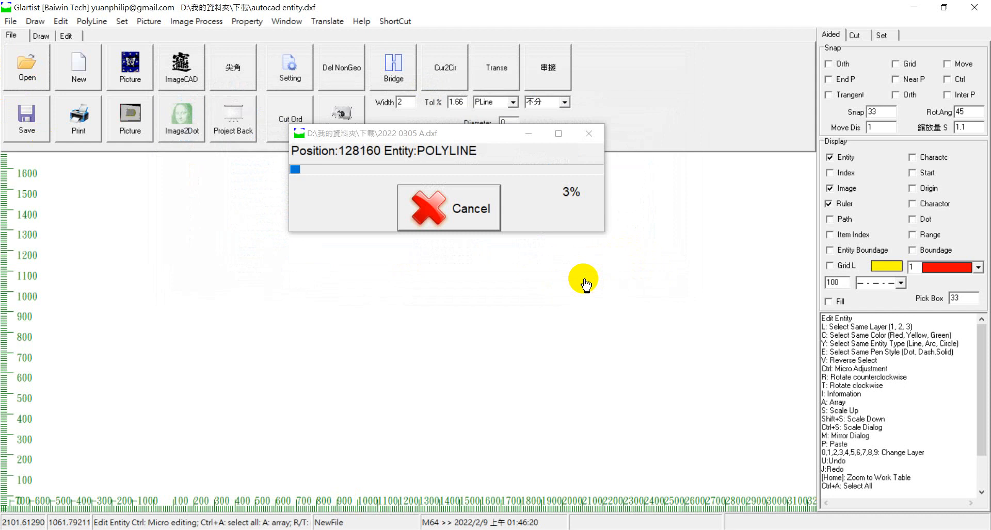